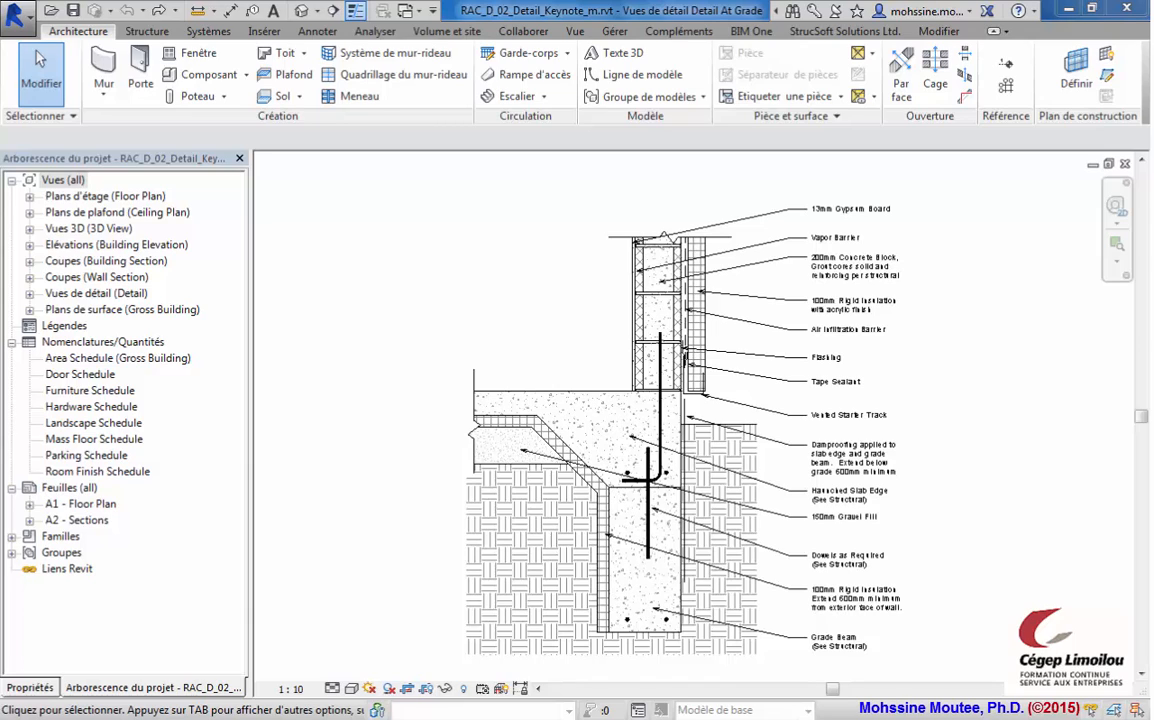
Step: Open the Detail At Parapet detail view and frame the parapet and roof junction
{"action": "left_click", "coordinate": [30, 293]}
{"action": "left_click", "coordinate": [103, 326]}
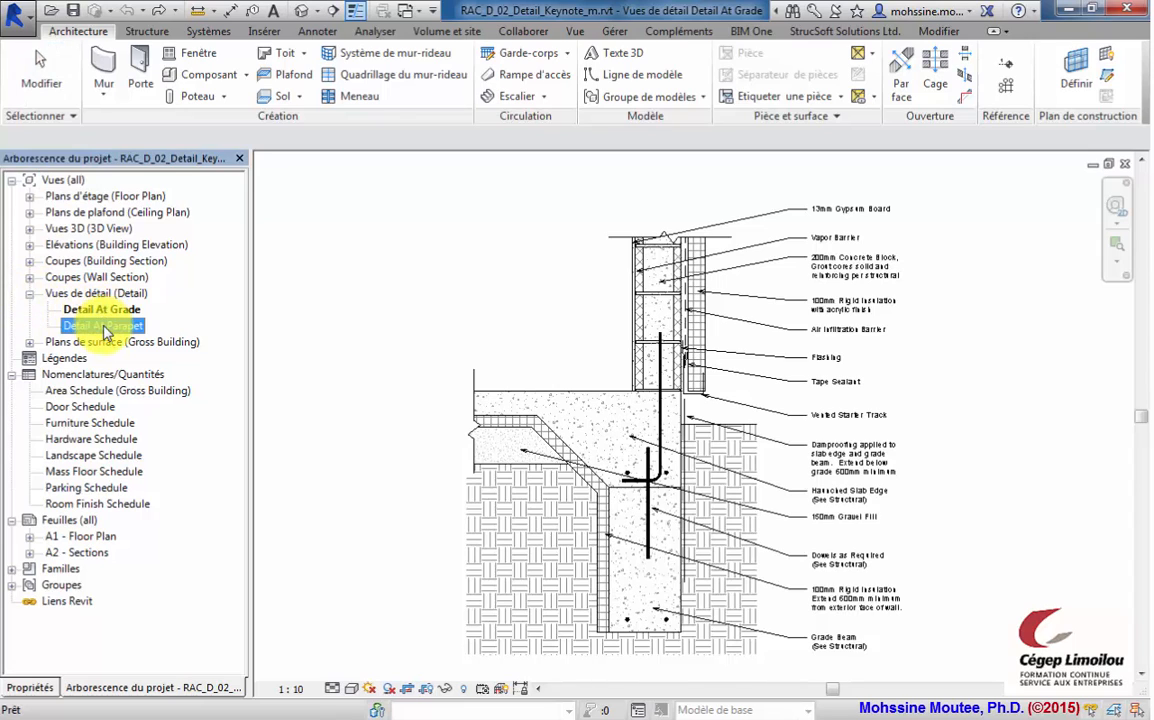
{"action": "double_click", "coordinate": [103, 326]}
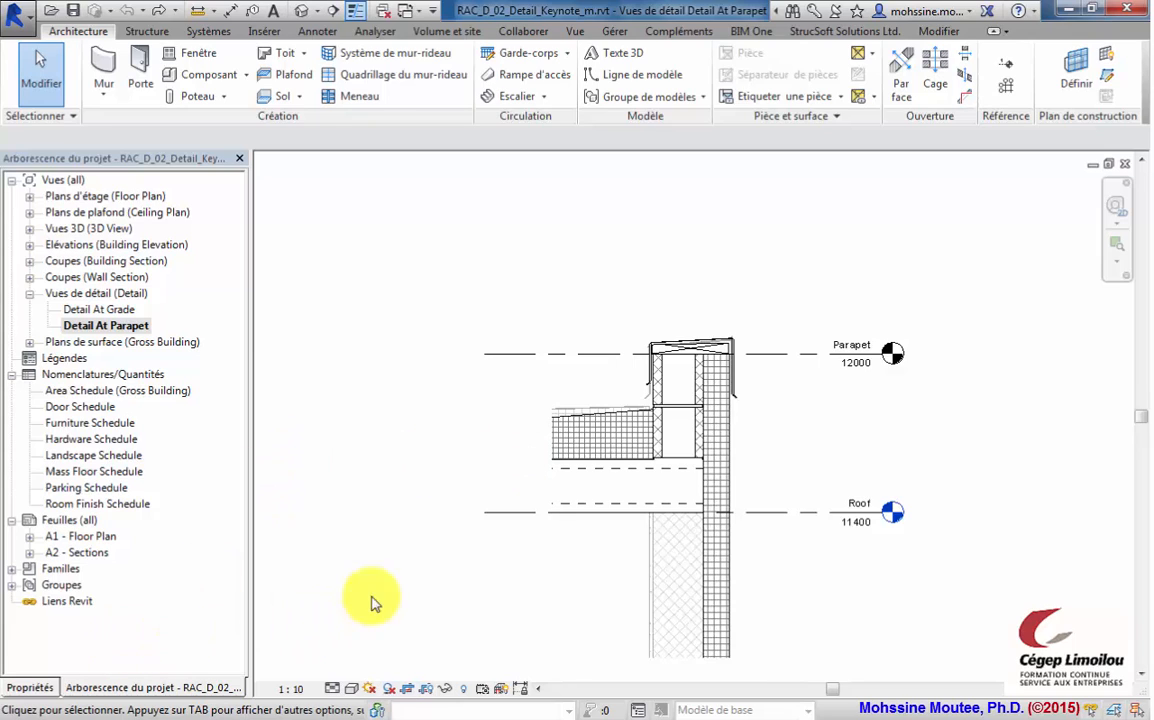
{"action": "scroll", "coordinate": [755, 465], "scroll_direction": "up", "scroll_amount": 2}
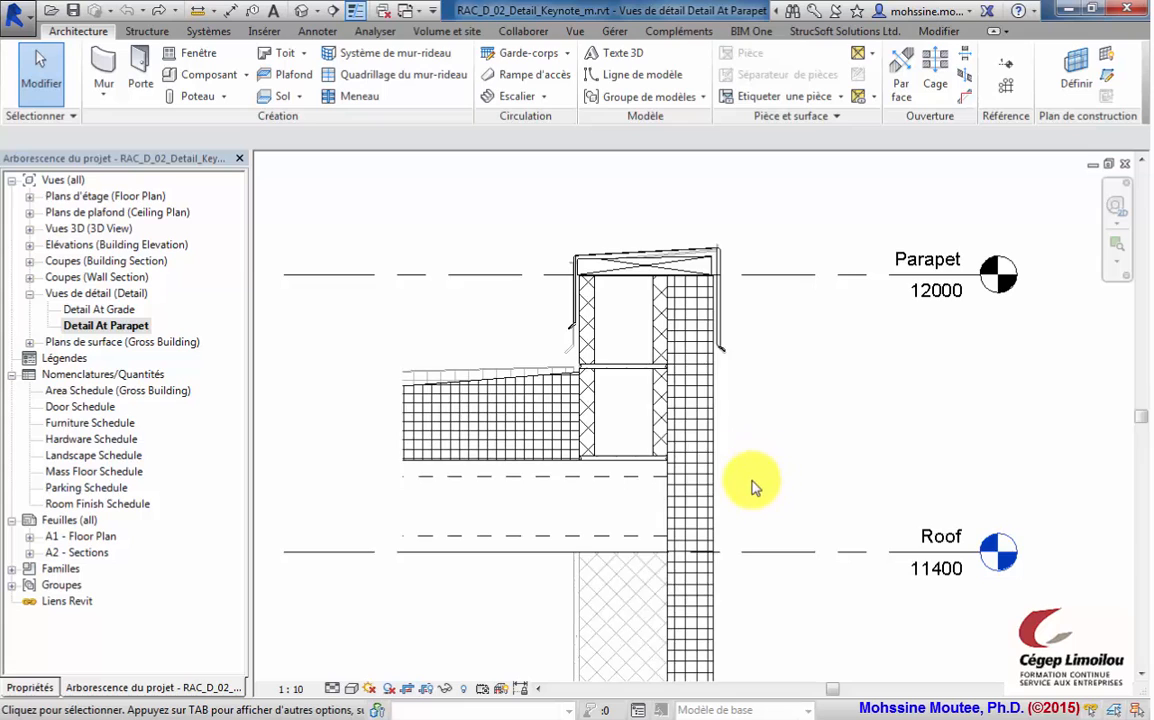
{"action": "middle_click_drag", "start_coordinate": [748, 482], "coordinate": [778, 435]}
{"action": "scroll", "coordinate": [776, 440], "scroll_direction": "down", "scroll_amount": 1}
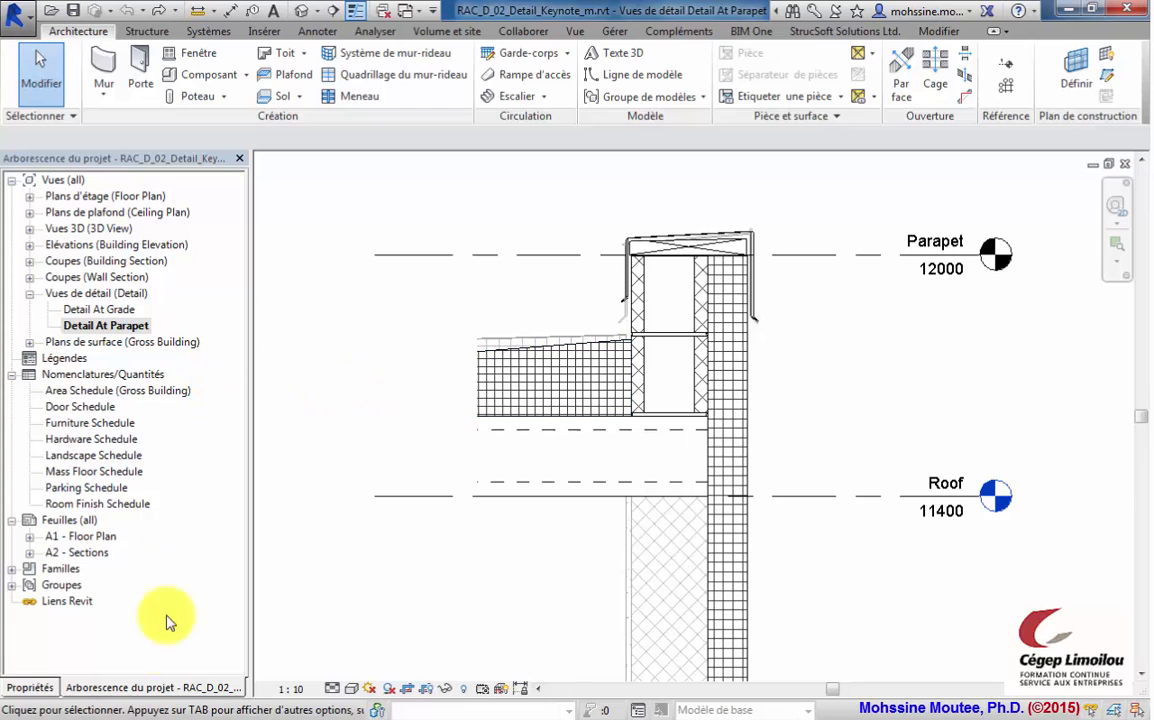
Step: Set the detail view's Afficher le modèle property to Ne pas afficher and apply it
{"action": "left_click", "coordinate": [36, 689]}
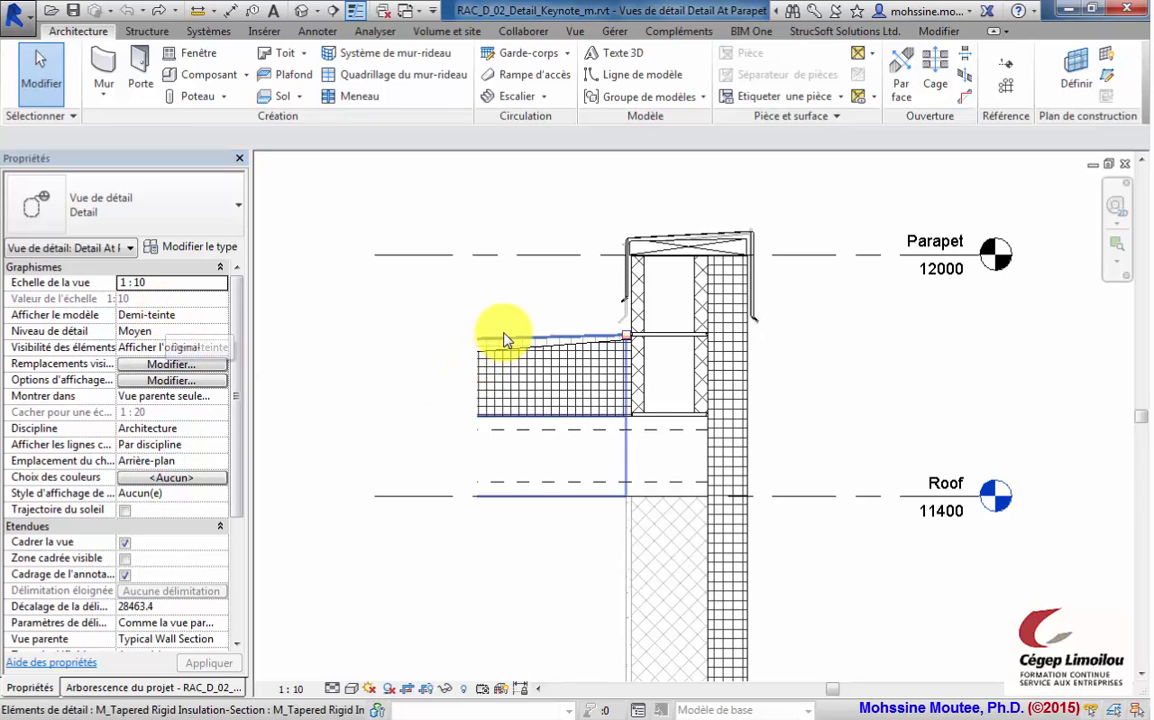
{"action": "left_click", "coordinate": [221, 315]}
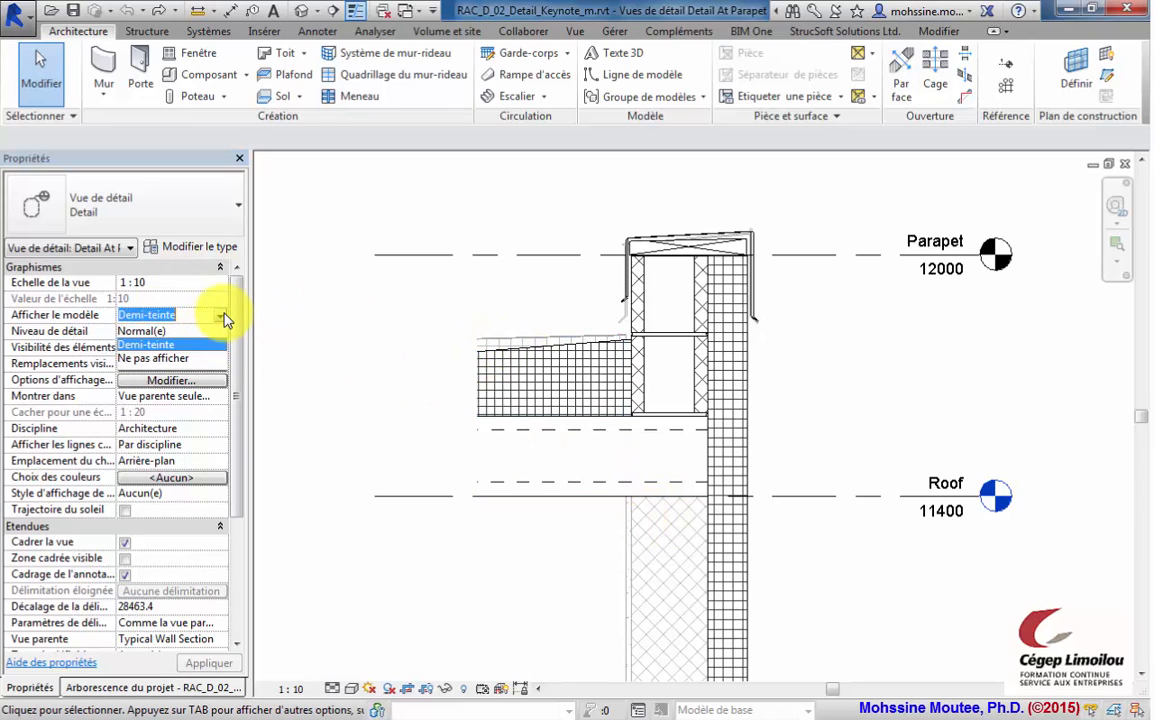
{"action": "left_click", "coordinate": [178, 360]}
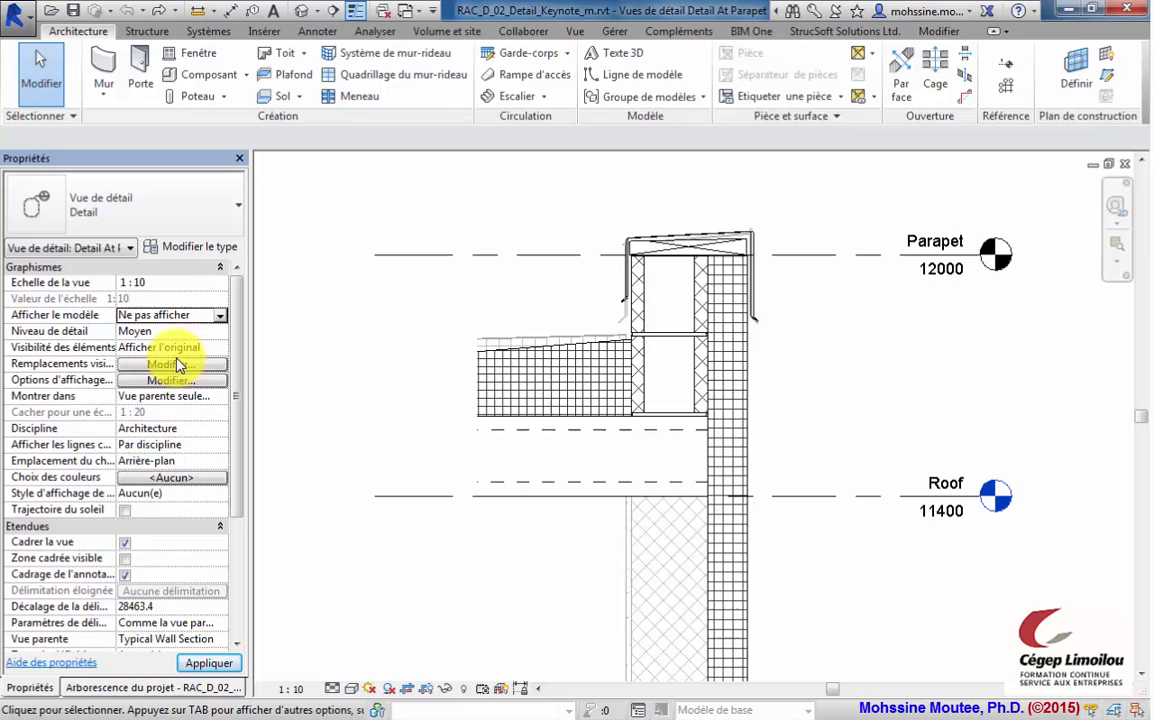
{"action": "left_click", "coordinate": [209, 663]}
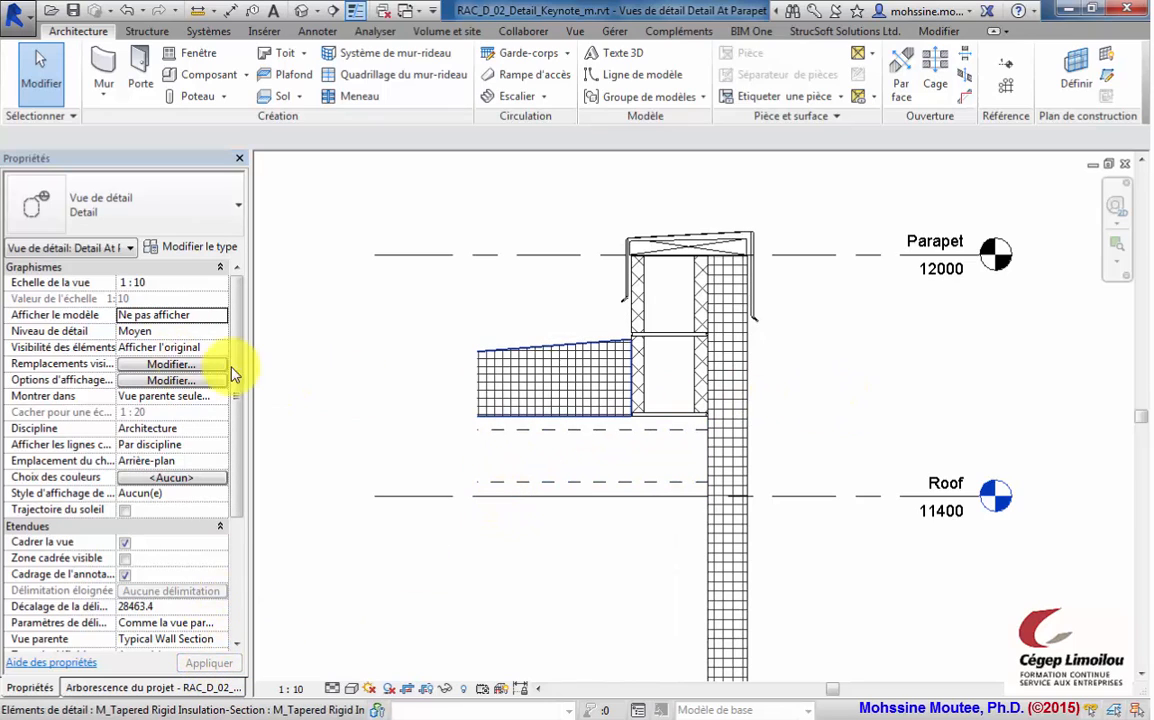
Step: Switch the view's Afficher le modèle property to Normal(e), apply it, and restore it to Demi-teinte
{"action": "left_click", "coordinate": [221, 315]}
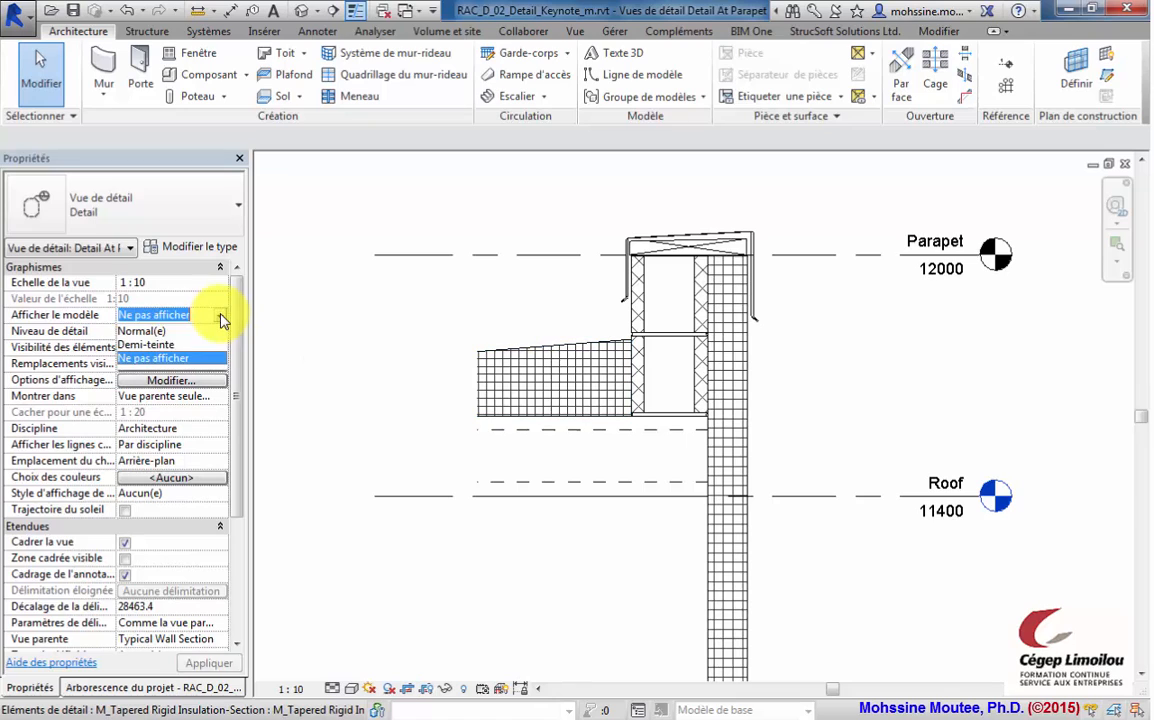
{"action": "left_click", "coordinate": [140, 331]}
{"action": "left_click", "coordinate": [209, 663]}
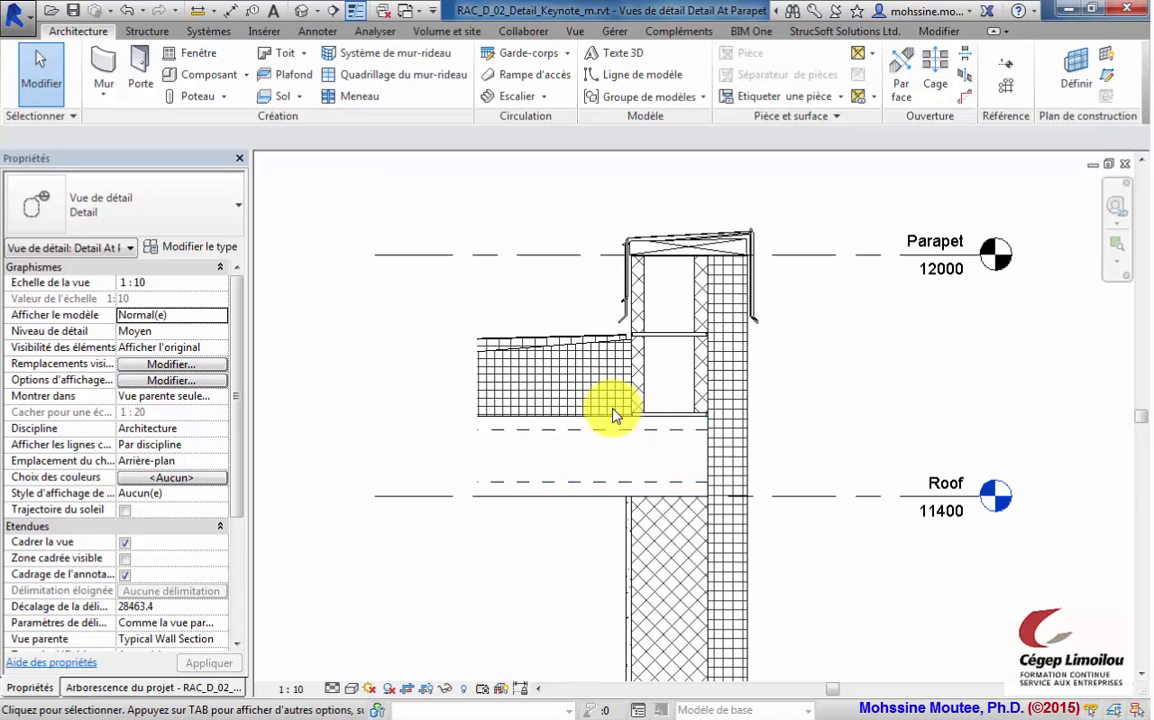
{"action": "left_click", "coordinate": [220, 315]}
{"action": "left_click", "coordinate": [147, 346]}
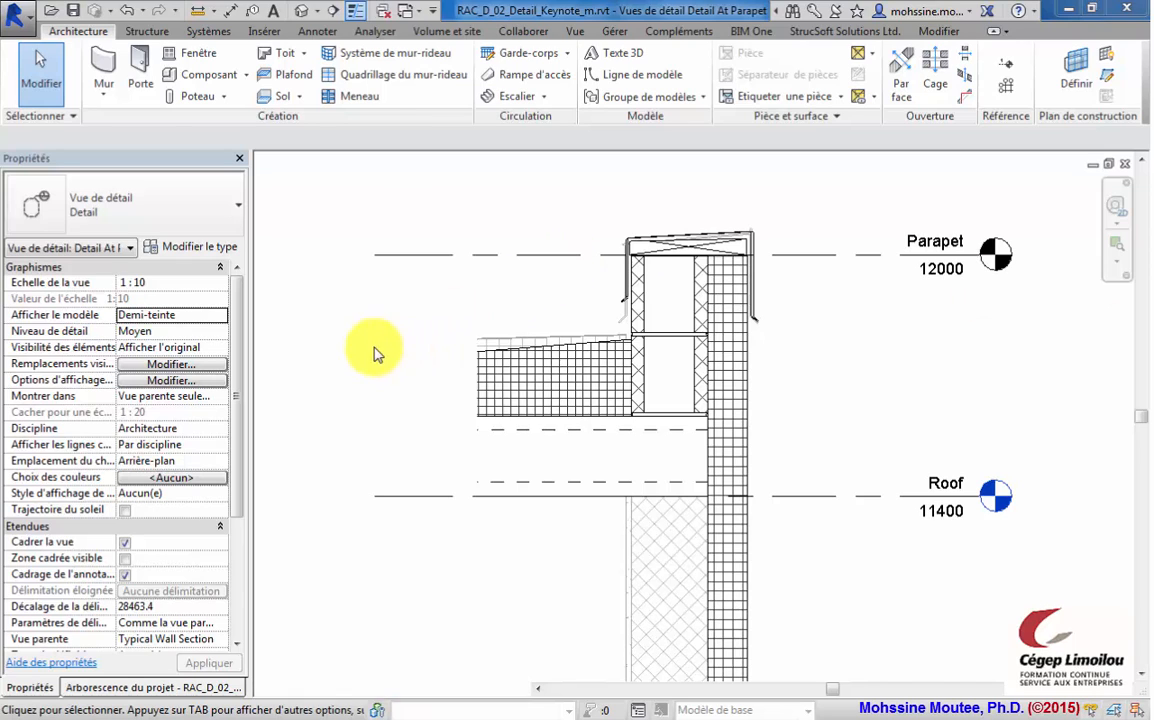
Step: Draw a Concrete Block repeating detail about 575 mm long up the masonry's inner face, from the wall's lower end to just above the Roof level
{"action": "scroll", "coordinate": [537, 369], "scroll_direction": "down", "scroll_amount": 1}
{"action": "scroll", "coordinate": [545, 373], "scroll_direction": "down", "scroll_amount": 1}
{"action": "middle_click_drag", "start_coordinate": [558, 387], "coordinate": [544, 326]}
{"action": "scroll", "coordinate": [588, 328], "scroll_direction": "up", "scroll_amount": 4}
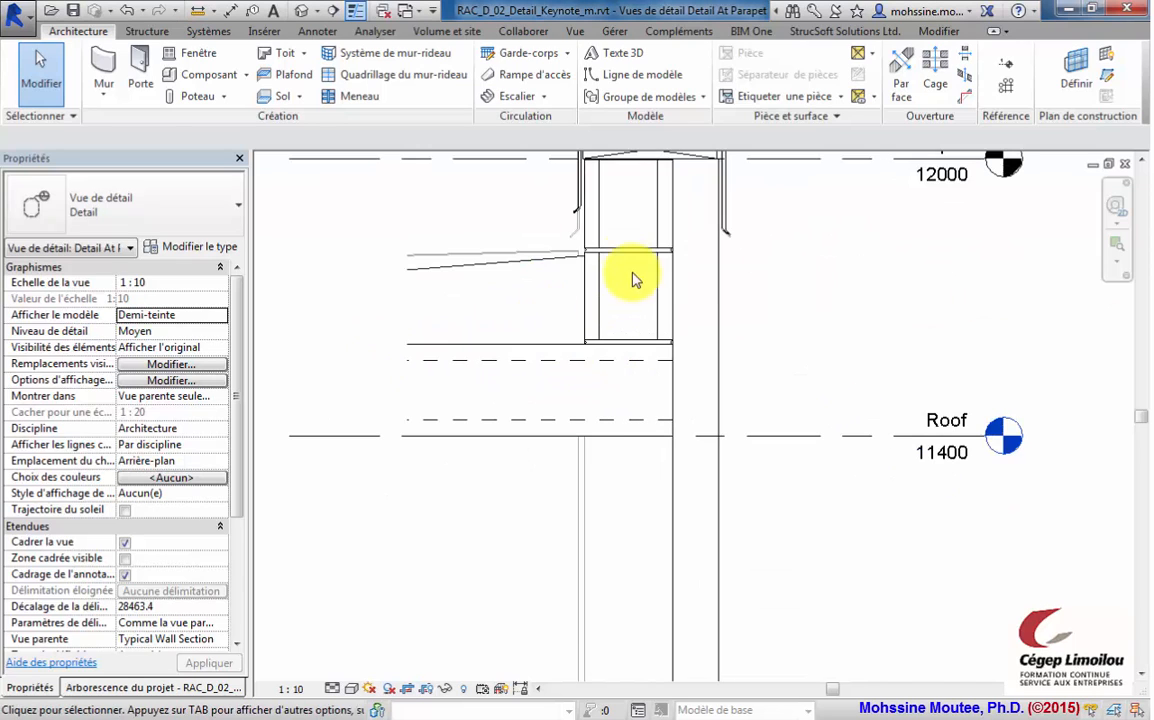
{"action": "mouse_move", "coordinate": [634, 495]}
{"action": "middle_mouse_down"}
{"action": "mouse_move", "coordinate": [613, 386]}
{"action": "mouse_move", "coordinate": [569, 471]}
{"action": "middle_mouse_up"}
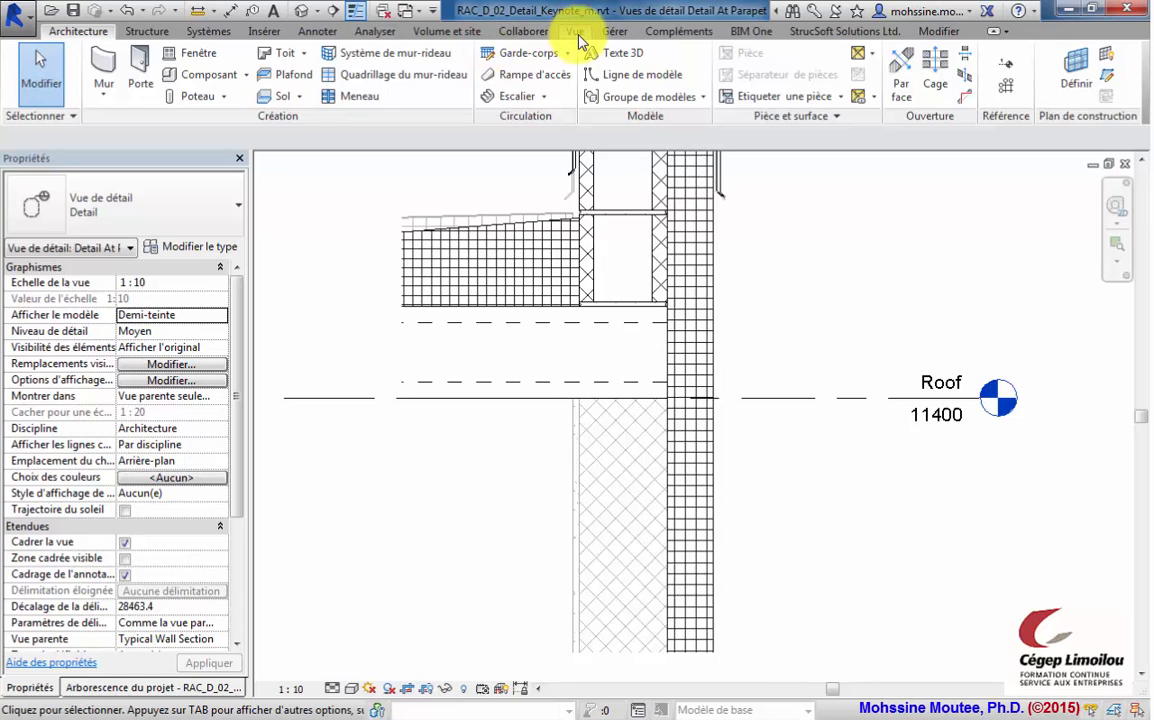
{"action": "left_click", "coordinate": [318, 33]}
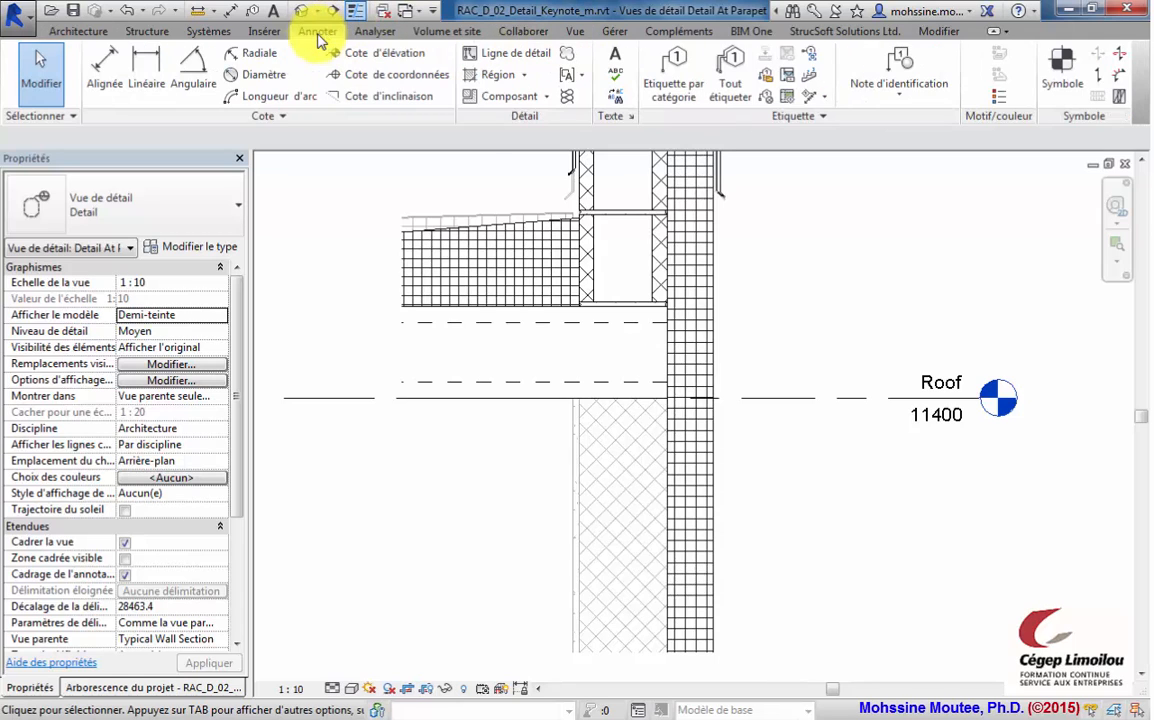
{"action": "left_click", "coordinate": [549, 100]}
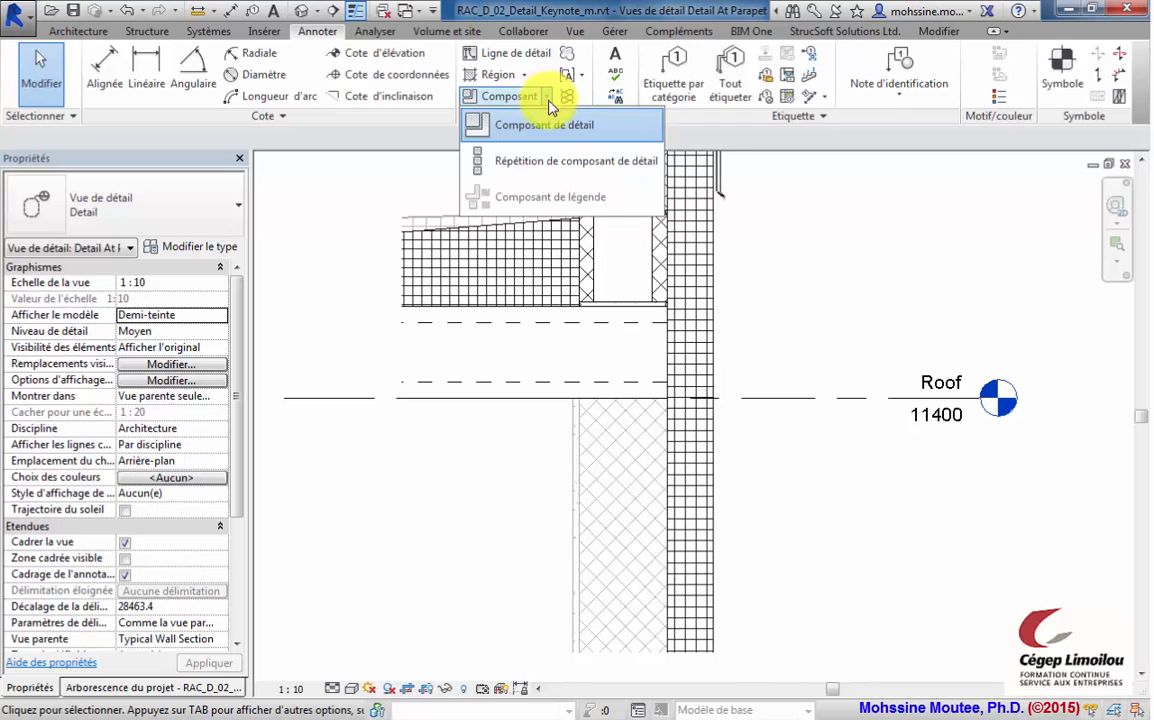
{"action": "left_click", "coordinate": [578, 165]}
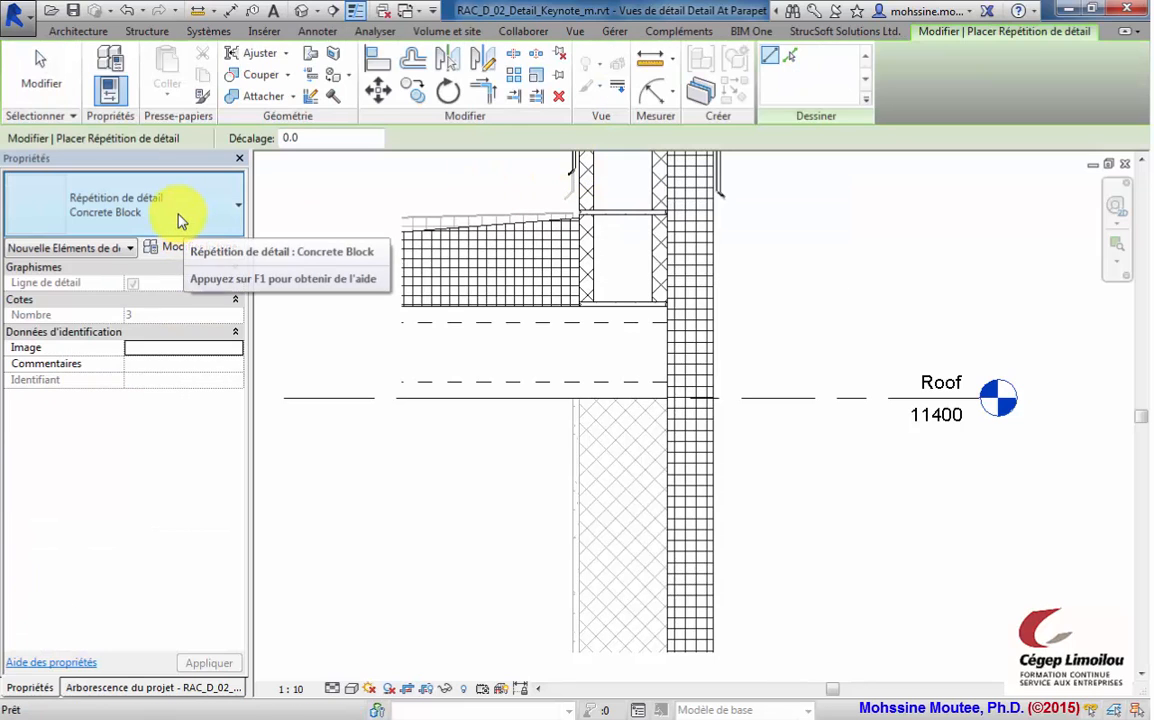
{"action": "left_click", "coordinate": [180, 218]}
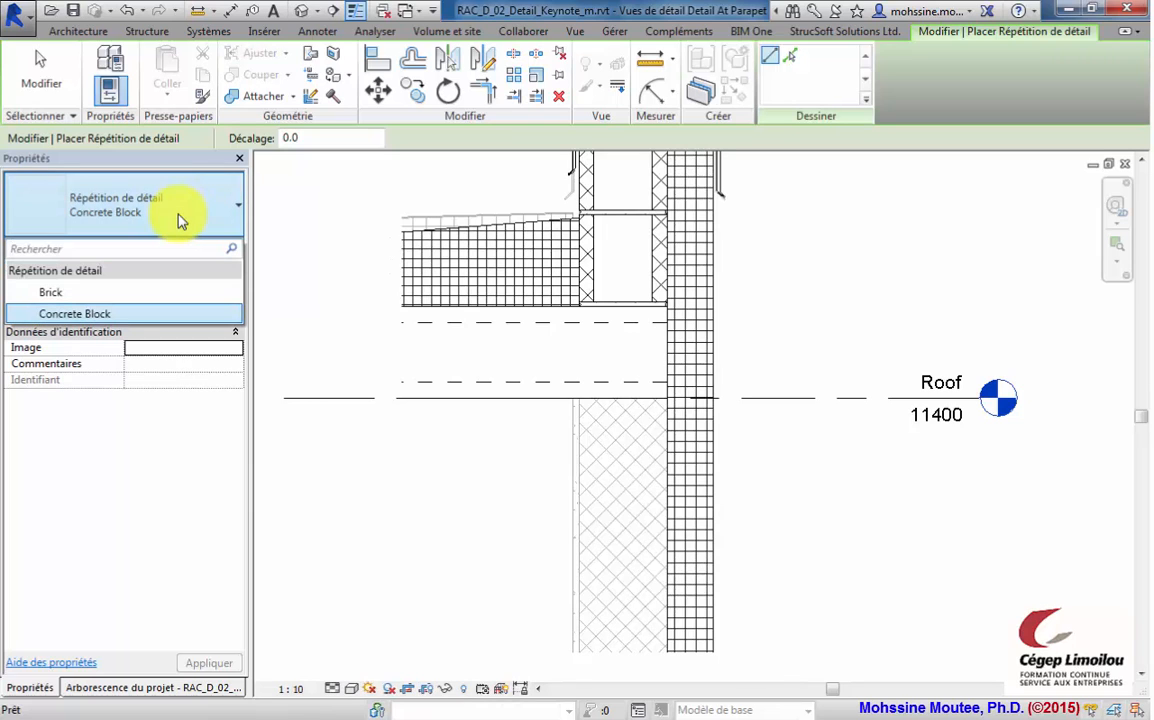
{"action": "left_click", "coordinate": [116, 316]}
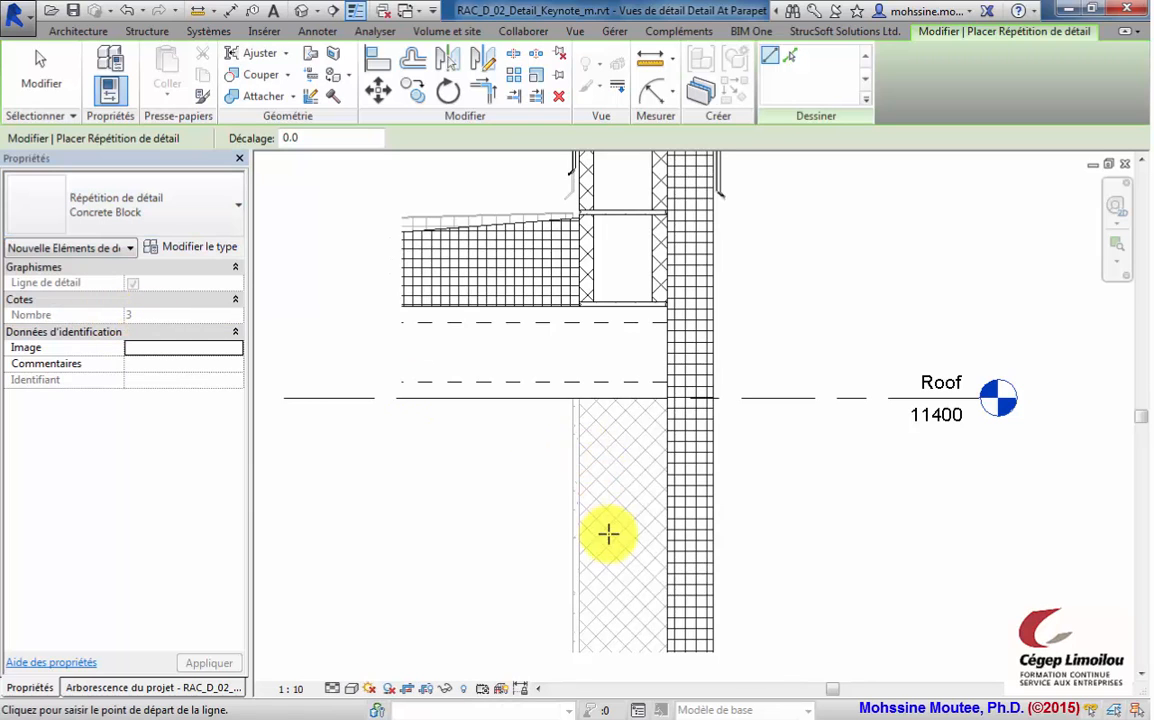
{"action": "middle_click_drag", "start_coordinate": [604, 603], "coordinate": [582, 525]}
{"action": "scroll", "coordinate": [585, 553], "scroll_direction": "up", "scroll_amount": 1}
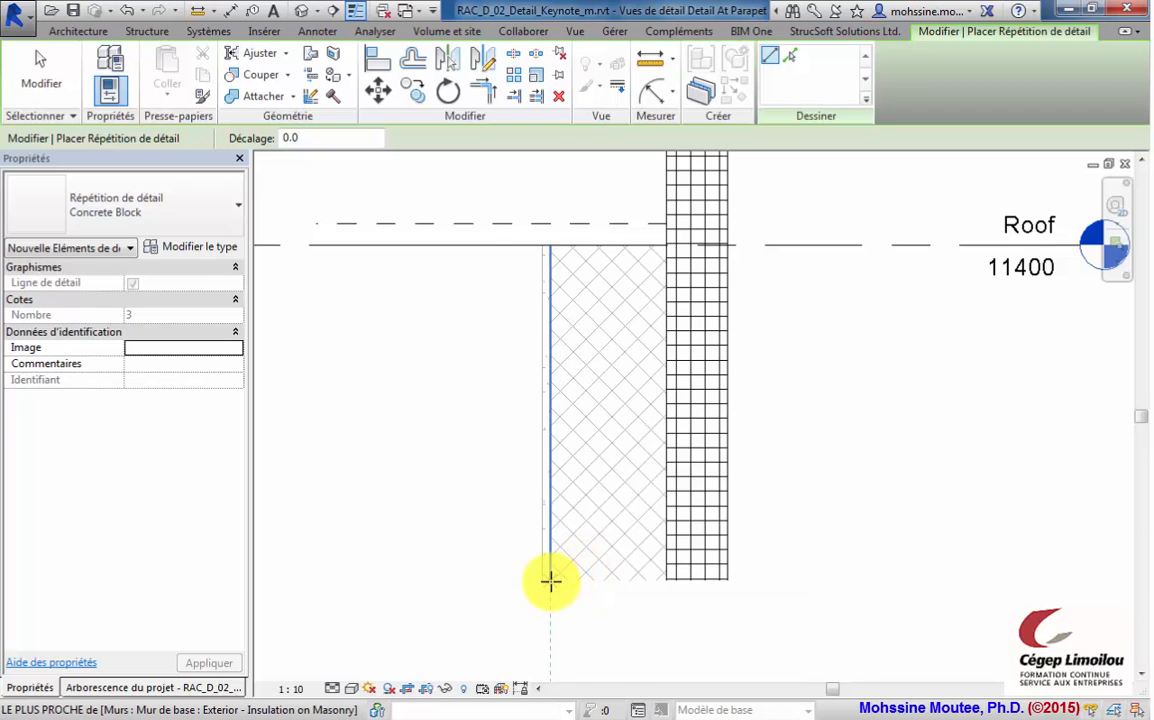
{"action": "left_click", "coordinate": [551, 581]}
{"action": "middle_click_drag", "start_coordinate": [552, 363], "coordinate": [542, 534]}
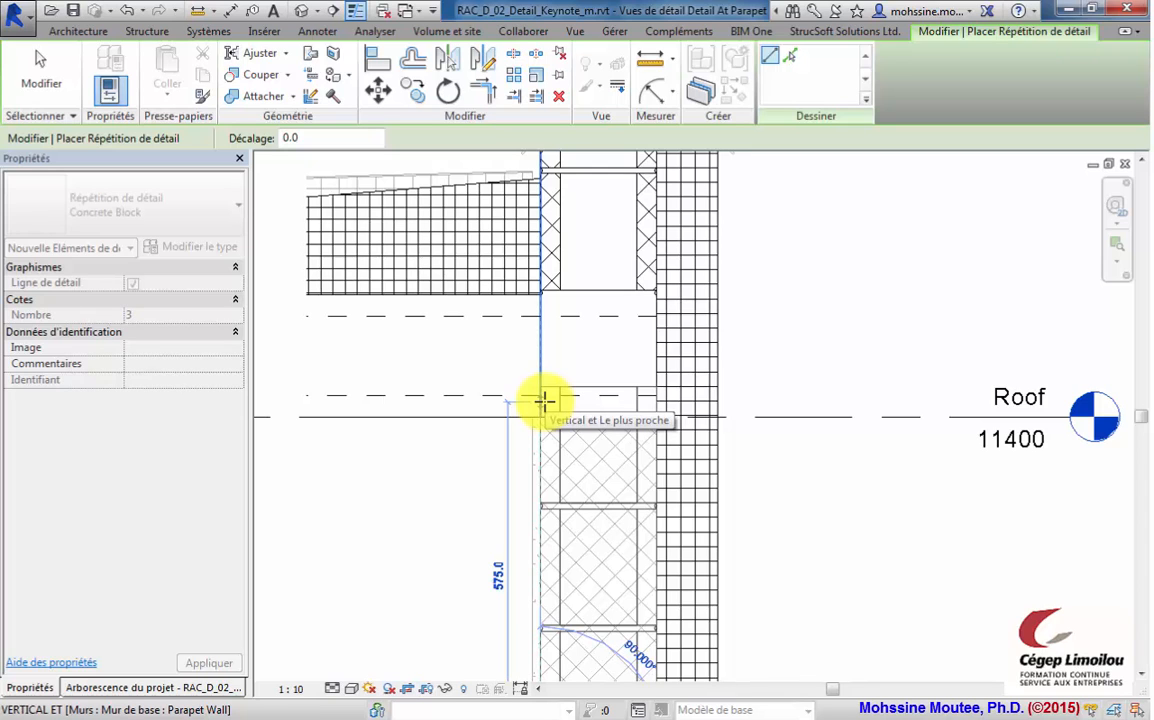
{"action": "left_click", "coordinate": [543, 400]}
{"action": "left_click", "coordinate": [35, 80]}
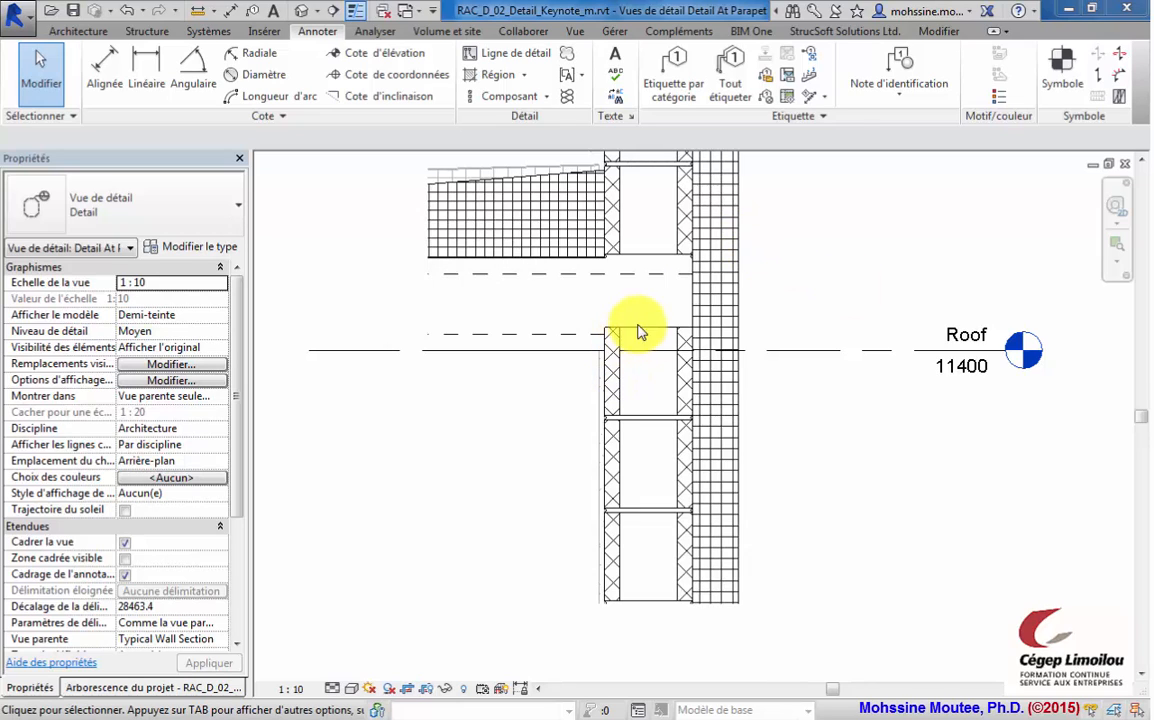
Step: Align the top of the new concrete block detail with the underside of the roof deck and lock the alignment
{"action": "scroll", "coordinate": [642, 340], "scroll_direction": "up", "scroll_amount": 4}
{"action": "scroll", "coordinate": [640, 335], "scroll_direction": "down", "scroll_amount": 2}
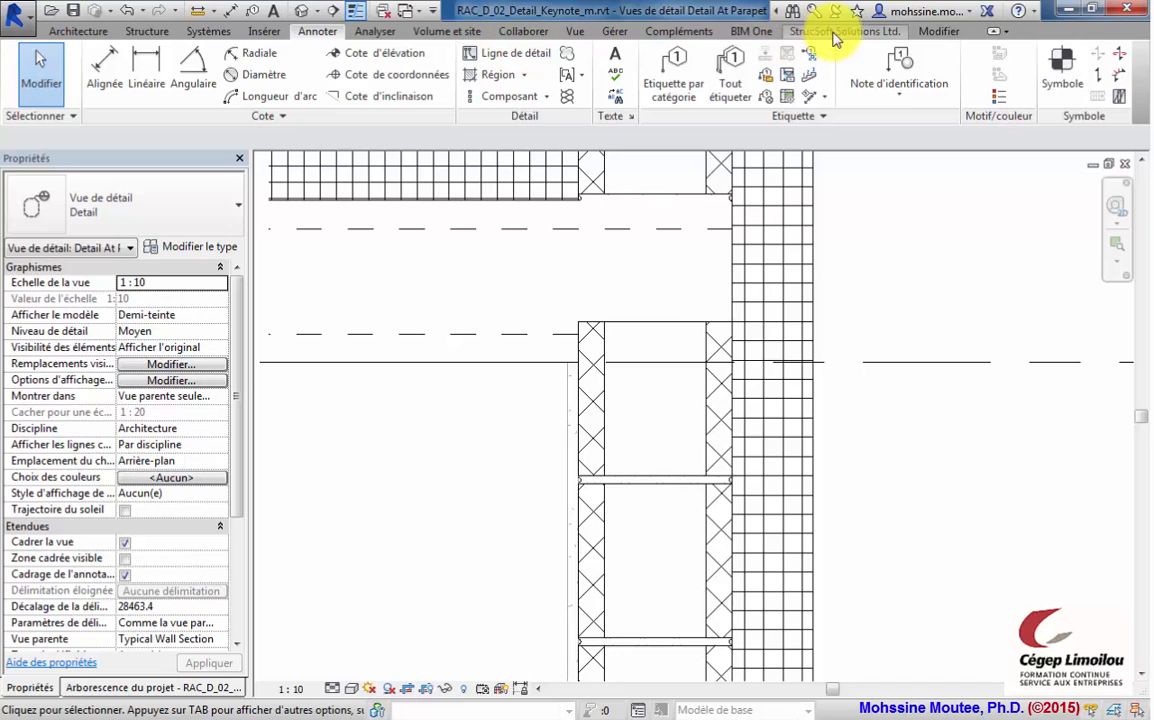
{"action": "left_click", "coordinate": [938, 31]}
{"action": "left_click", "coordinate": [377, 58]}
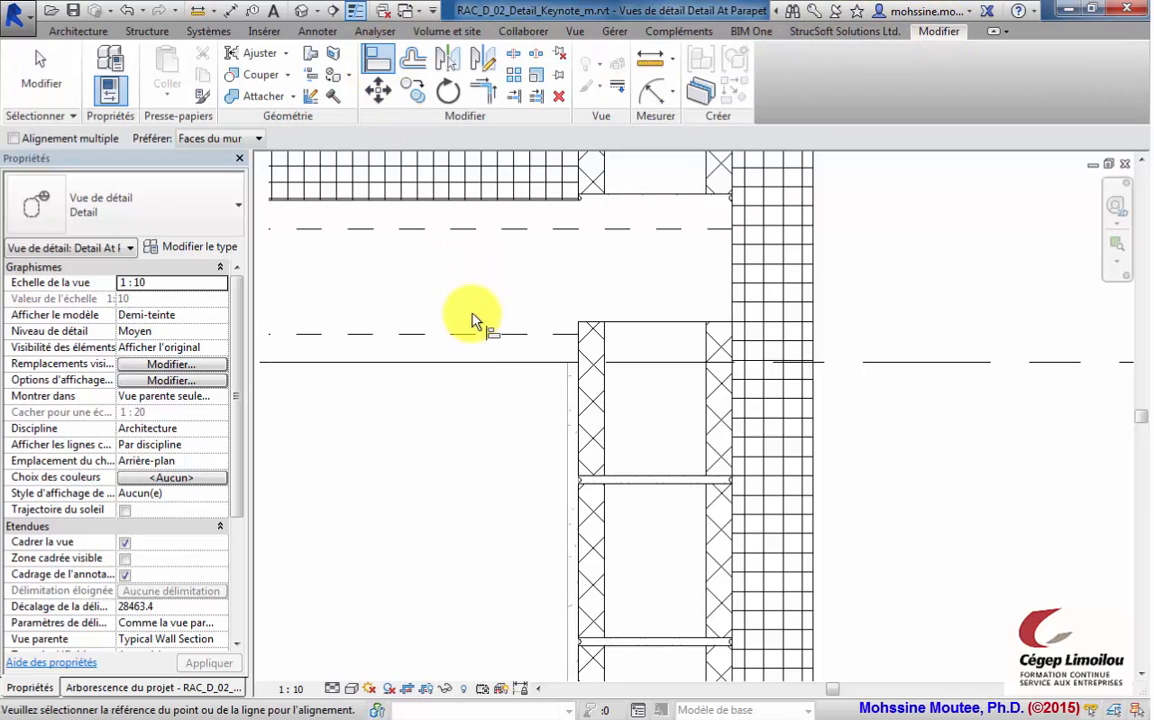
{"action": "left_click", "coordinate": [469, 364]}
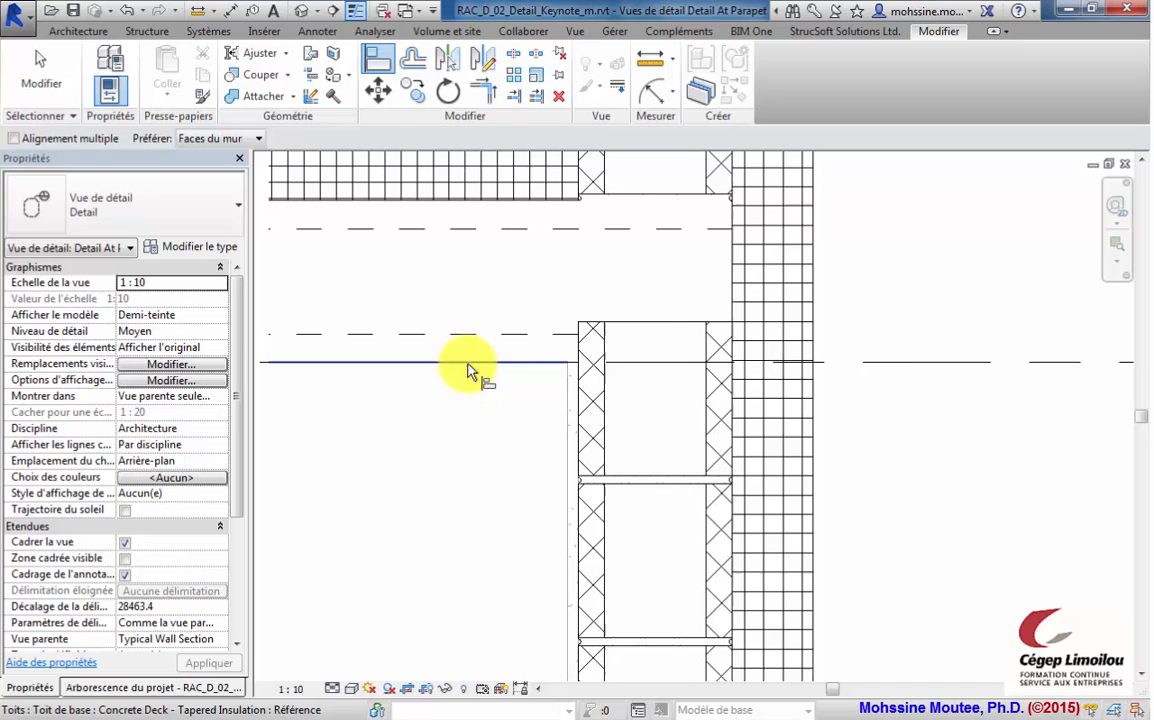
{"action": "left_click", "coordinate": [650, 323]}
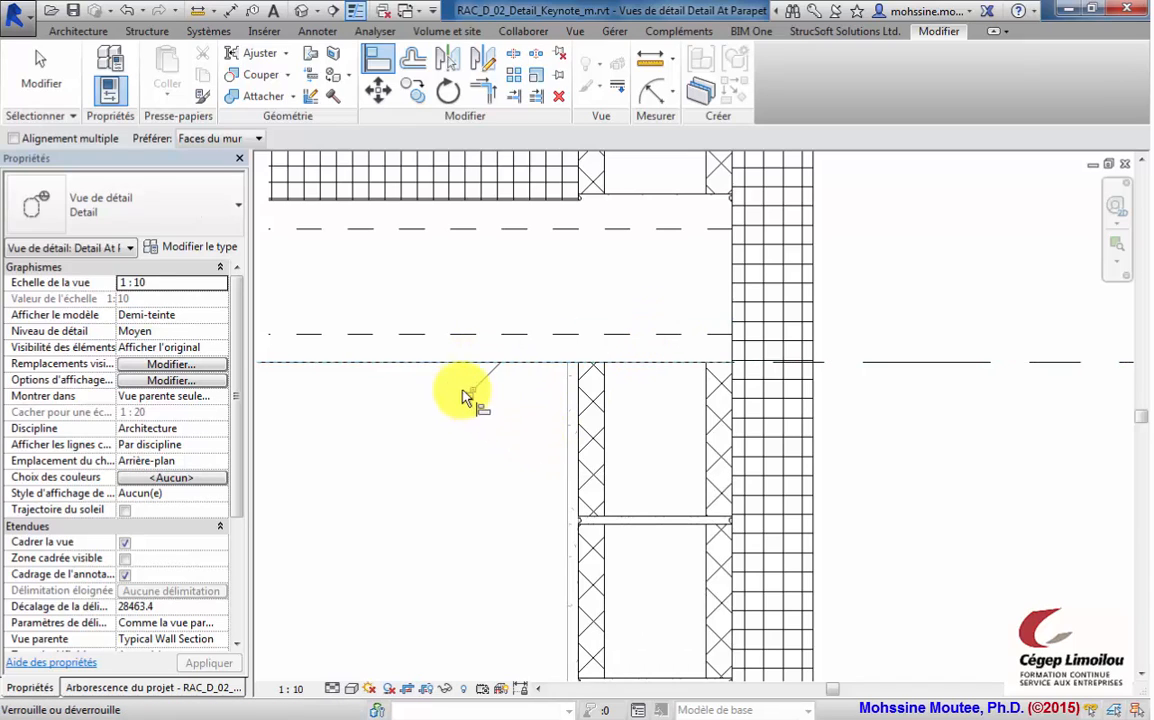
{"action": "left_click", "coordinate": [471, 399]}
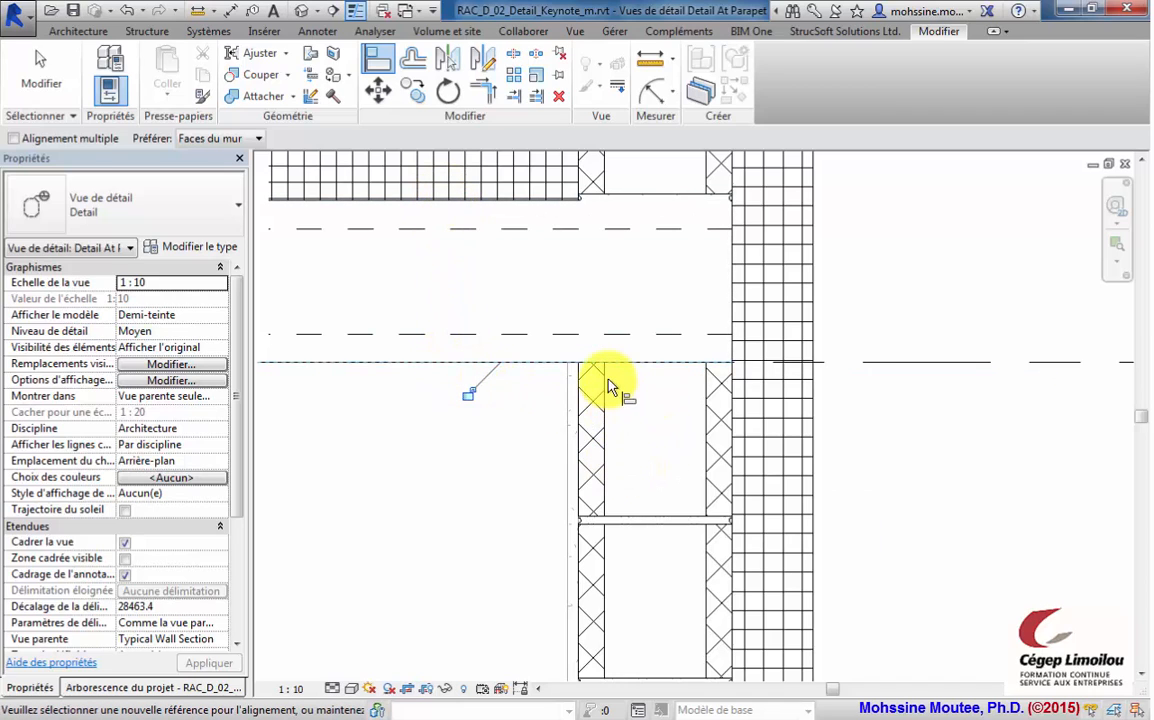
{"action": "left_click", "coordinate": [40, 72]}
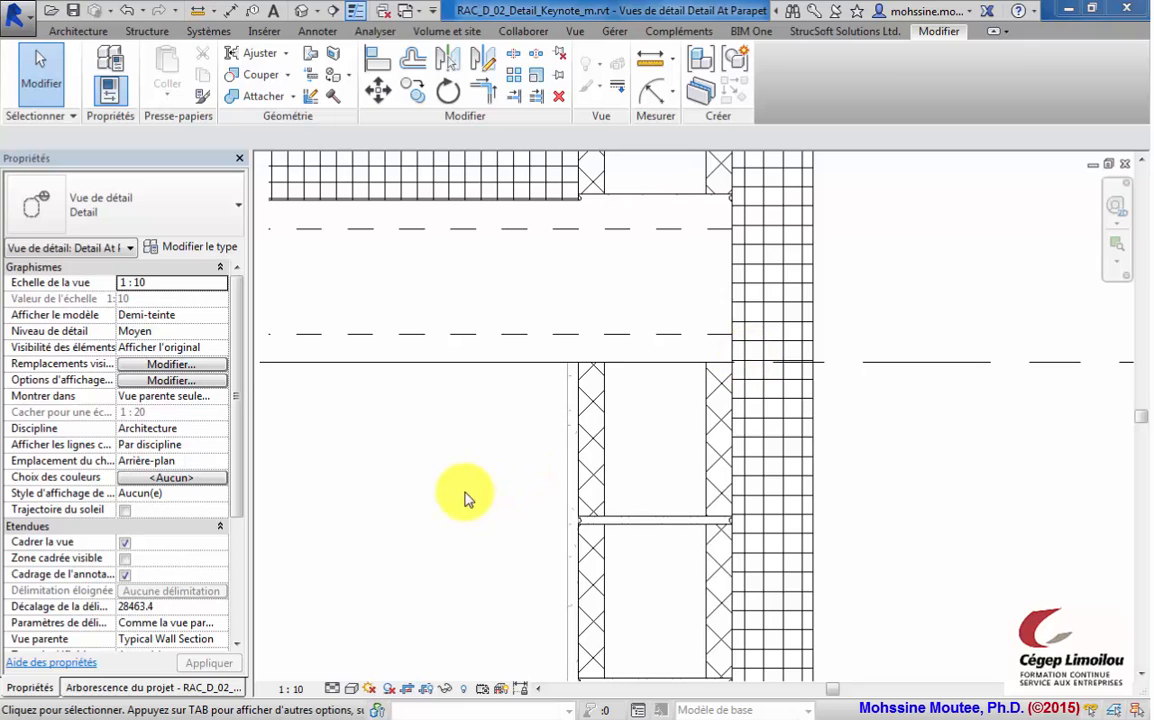
Step: Place an M_Break Line detail component across the lower end of the wall, about 520 mm below the Roof level
{"action": "scroll", "coordinate": [480, 492], "scroll_direction": "down", "scroll_amount": 3}
{"action": "middle_click_drag", "start_coordinate": [503, 518], "coordinate": [555, 470]}
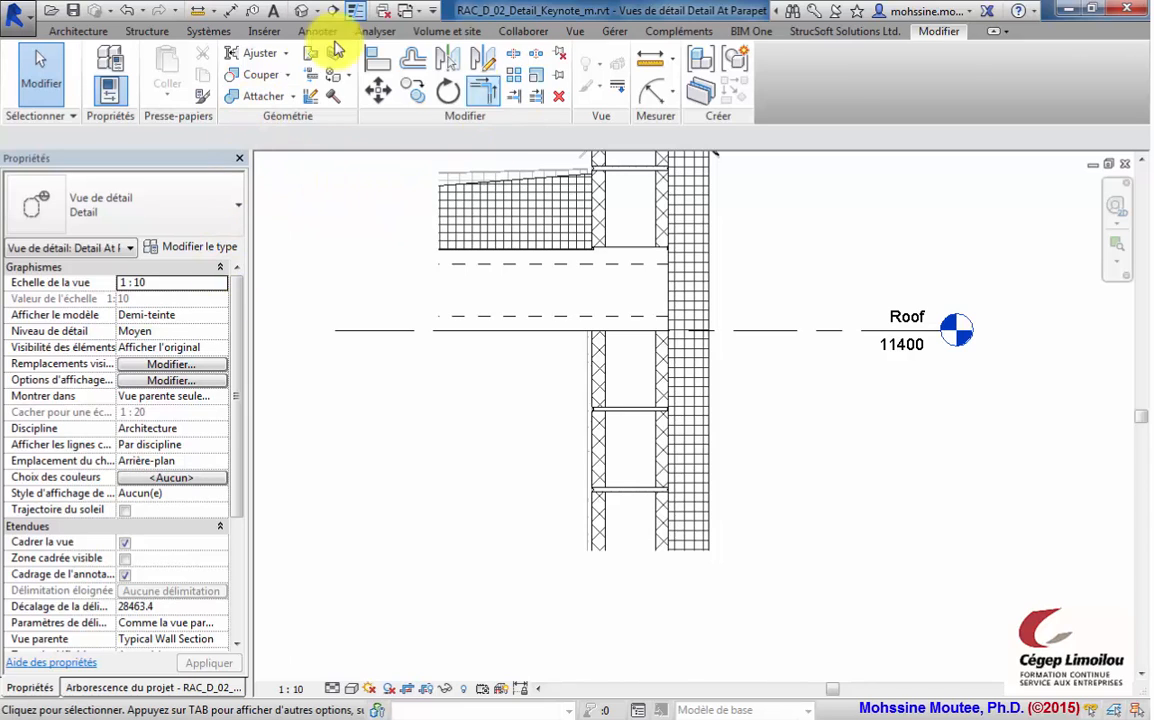
{"action": "left_click", "coordinate": [312, 31]}
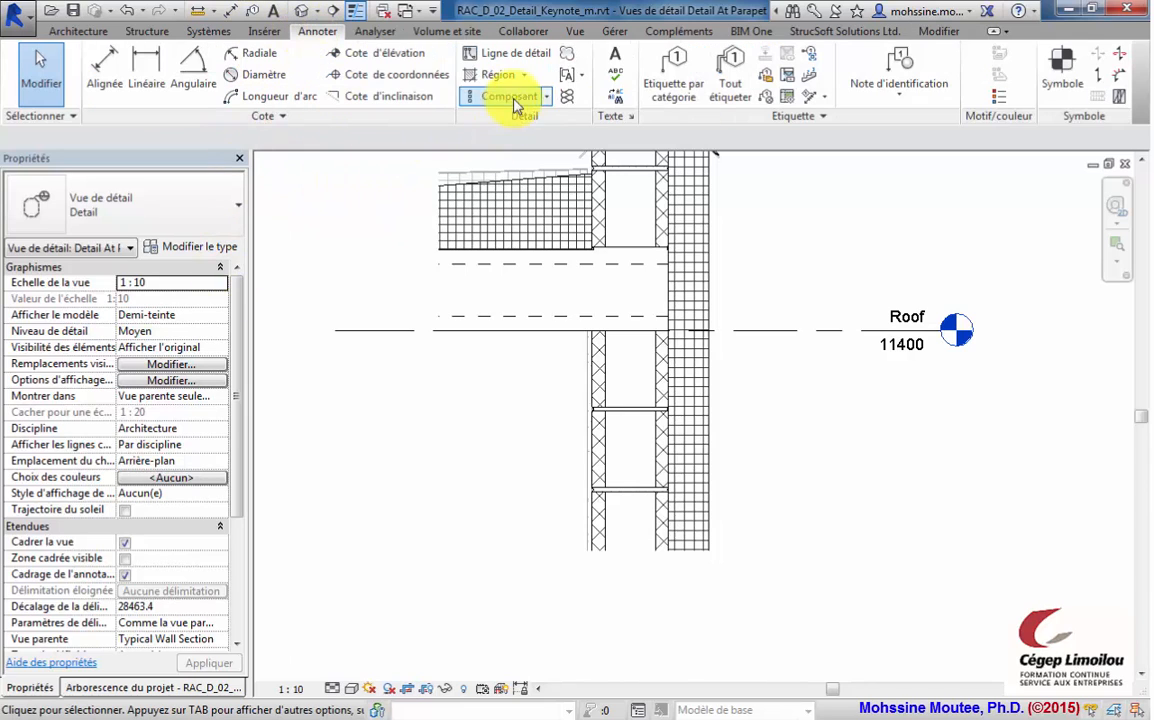
{"action": "left_click", "coordinate": [546, 97]}
{"action": "left_click", "coordinate": [528, 124]}
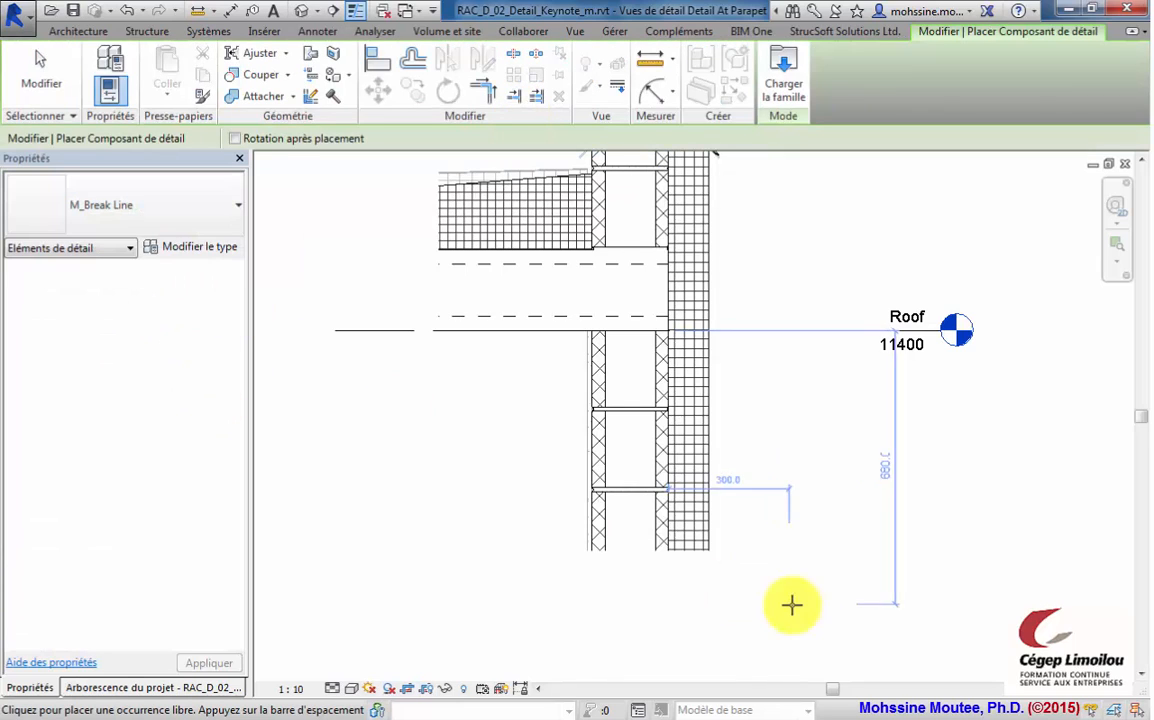
{"action": "left_click", "coordinate": [642, 536]}
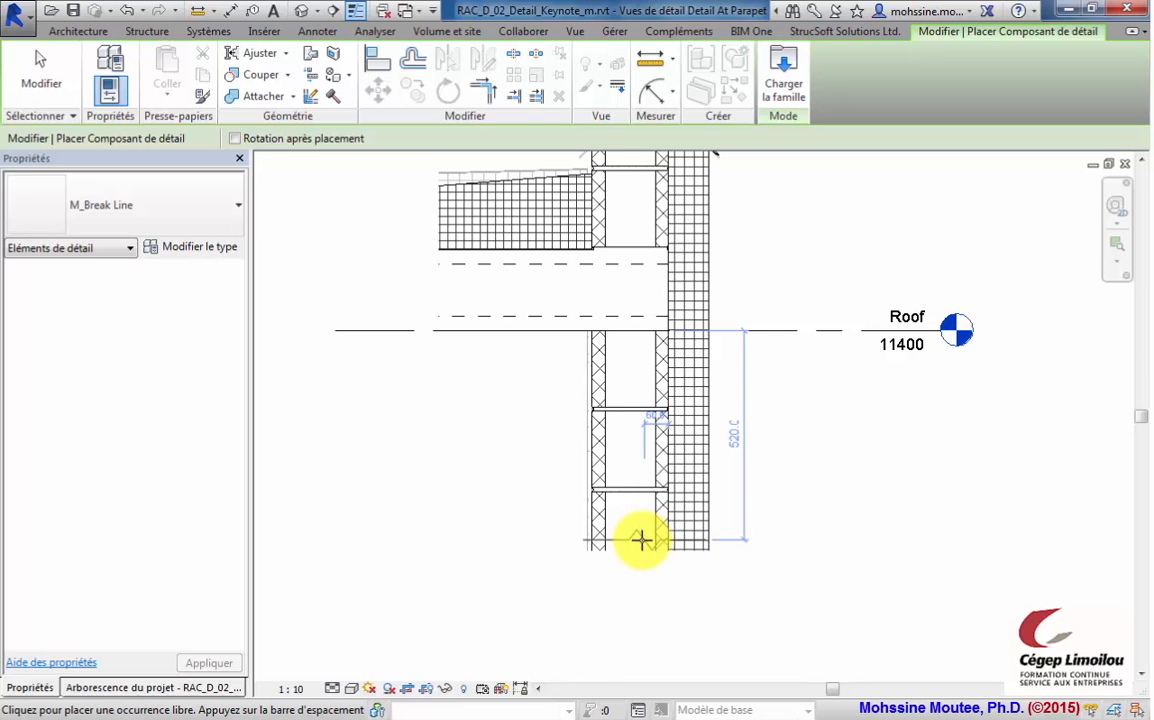
{"action": "left_click", "coordinate": [33, 85]}
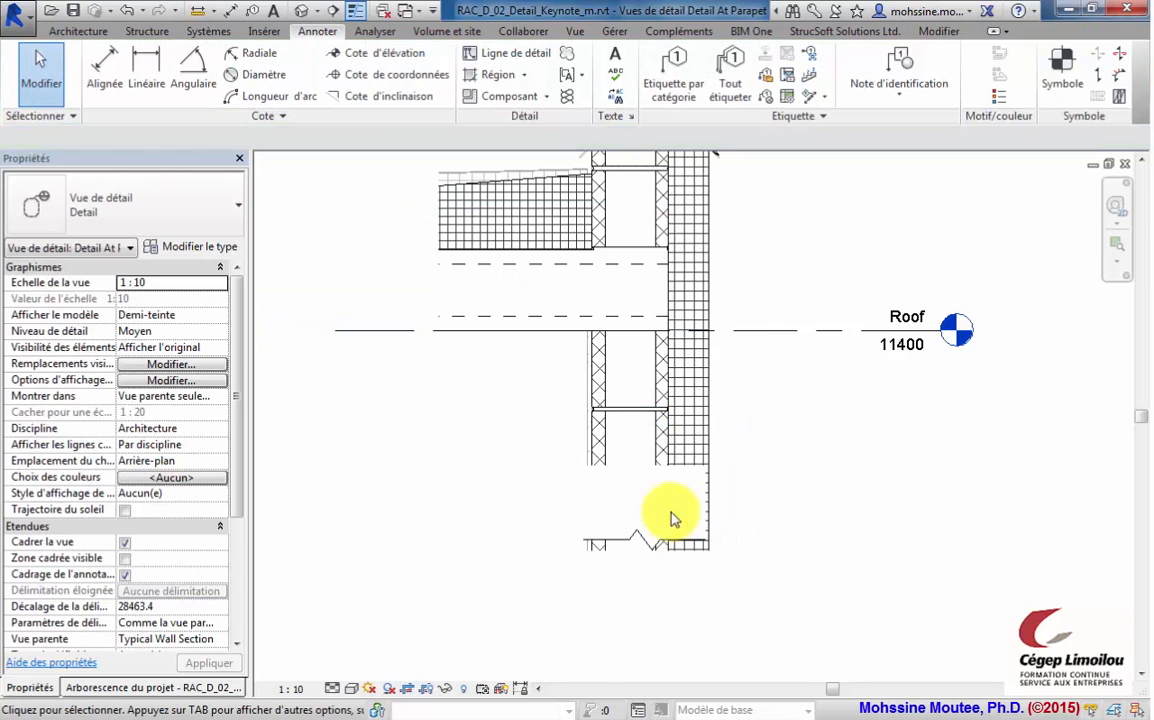
Step: Rotate the break line 180° so its mask covers the area below the line
{"action": "left_click", "coordinate": [610, 532]}
{"action": "key", "text": "space"}
{"action": "key", "text": "space"}
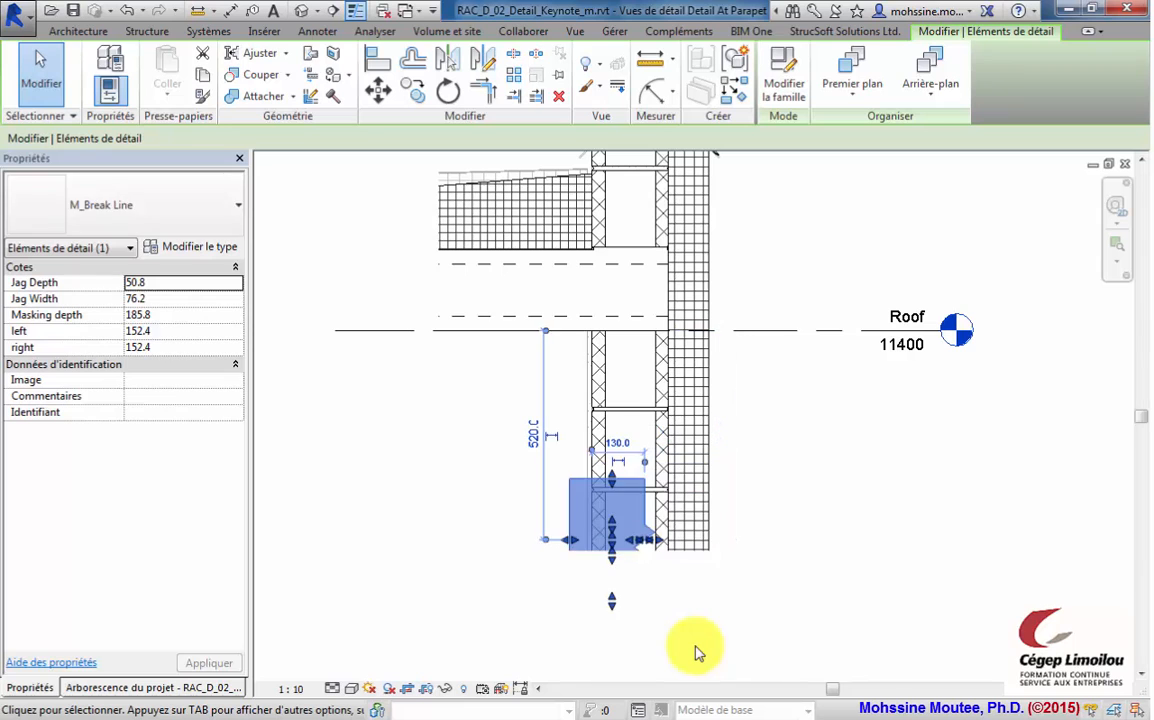
{"action": "left_click", "coordinate": [760, 539]}
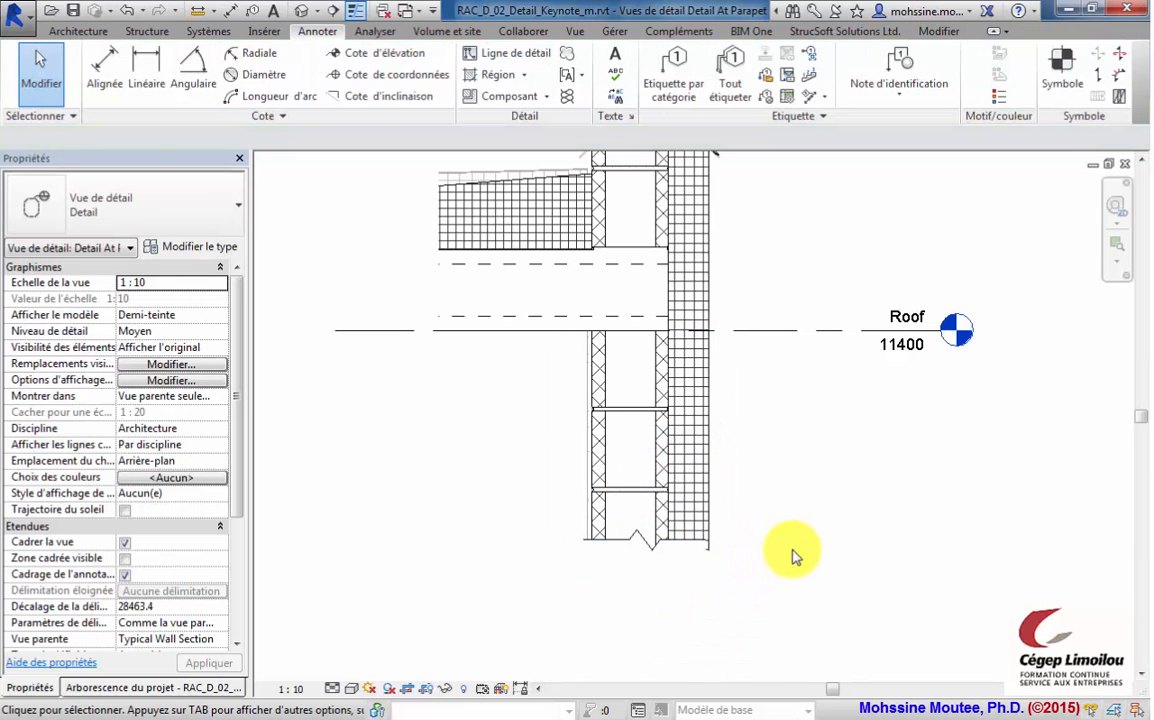
Step: Stretch the inner end of the break line so that it extends past the wall's inner face
{"action": "left_click", "coordinate": [618, 536]}
{"action": "left_click_drag", "start_coordinate": [740, 571], "coordinate": [742, 572]}
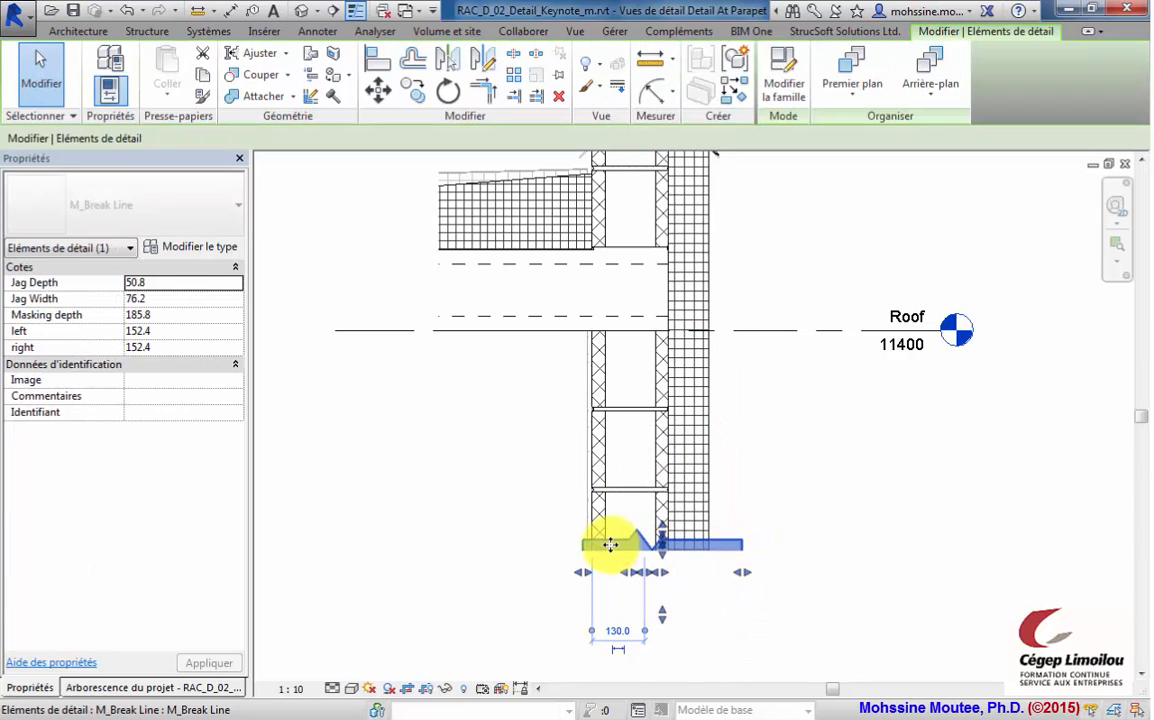
{"action": "left_click_drag", "start_coordinate": [585, 574], "coordinate": [534, 578]}
{"action": "left_click", "coordinate": [742, 521]}
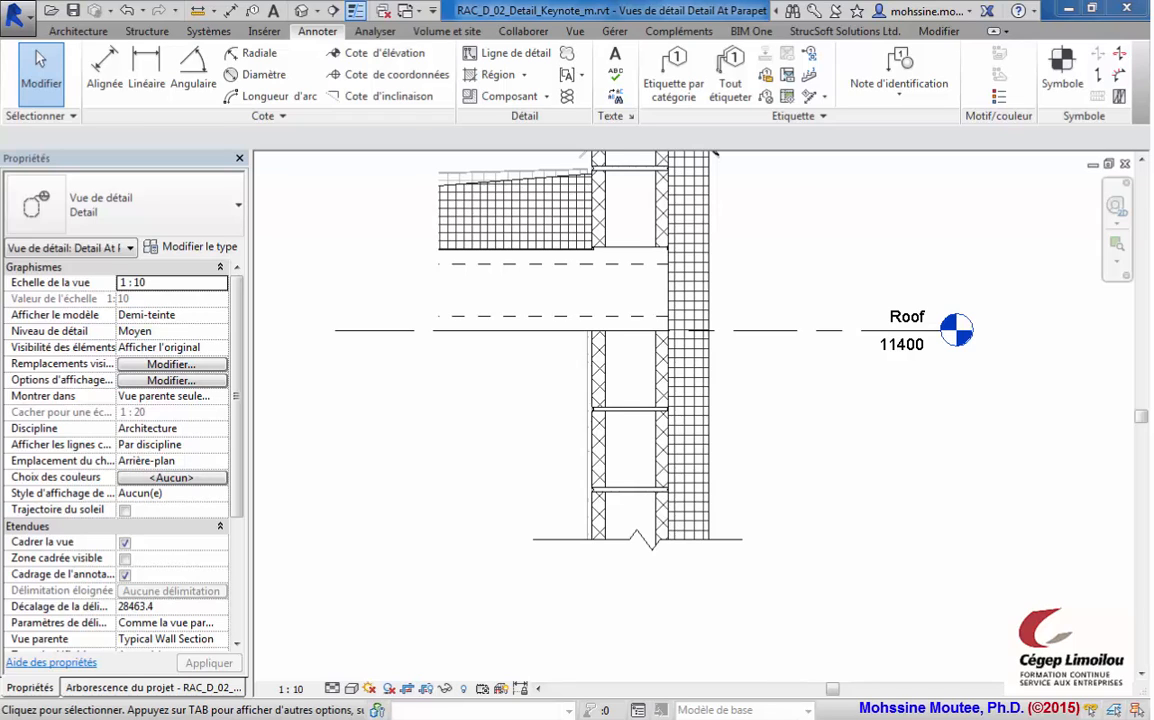
Step: Start the element keynote, dismiss the save reminder, and tag the sloped roof insulation with a leader and boxed tag above the roof
{"action": "middle_click_drag", "start_coordinate": [712, 152], "coordinate": [745, 158]}
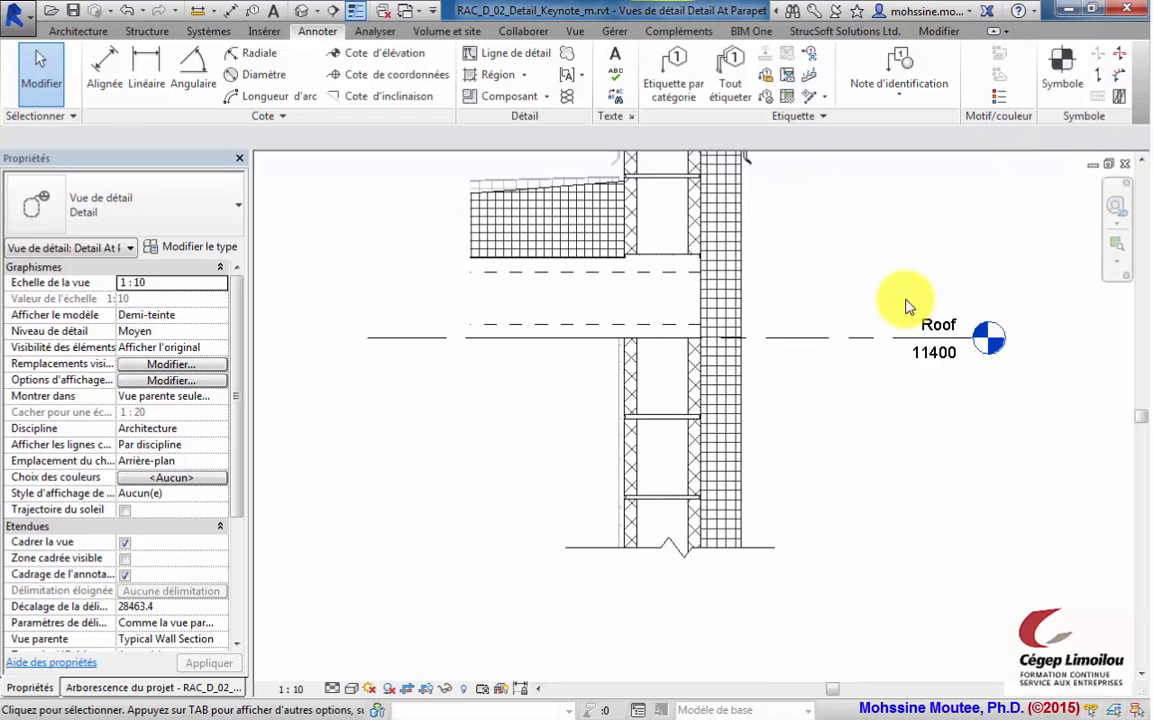
{"action": "left_click", "coordinate": [899, 66]}
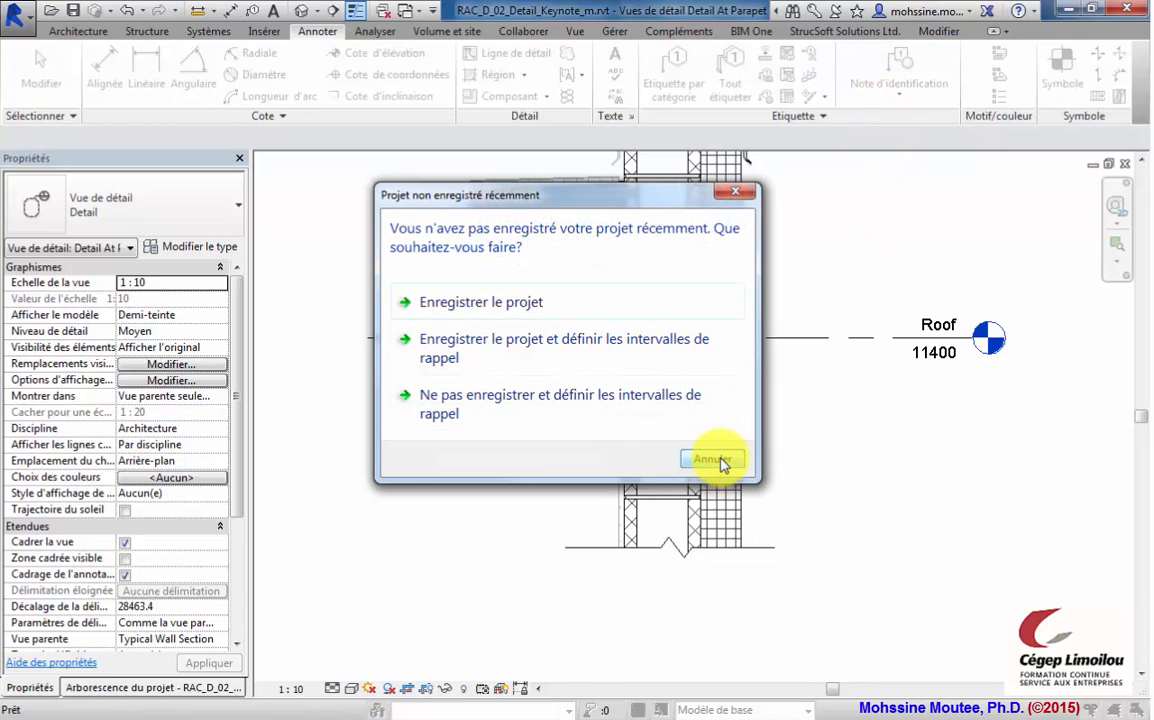
{"action": "left_click", "coordinate": [712, 459]}
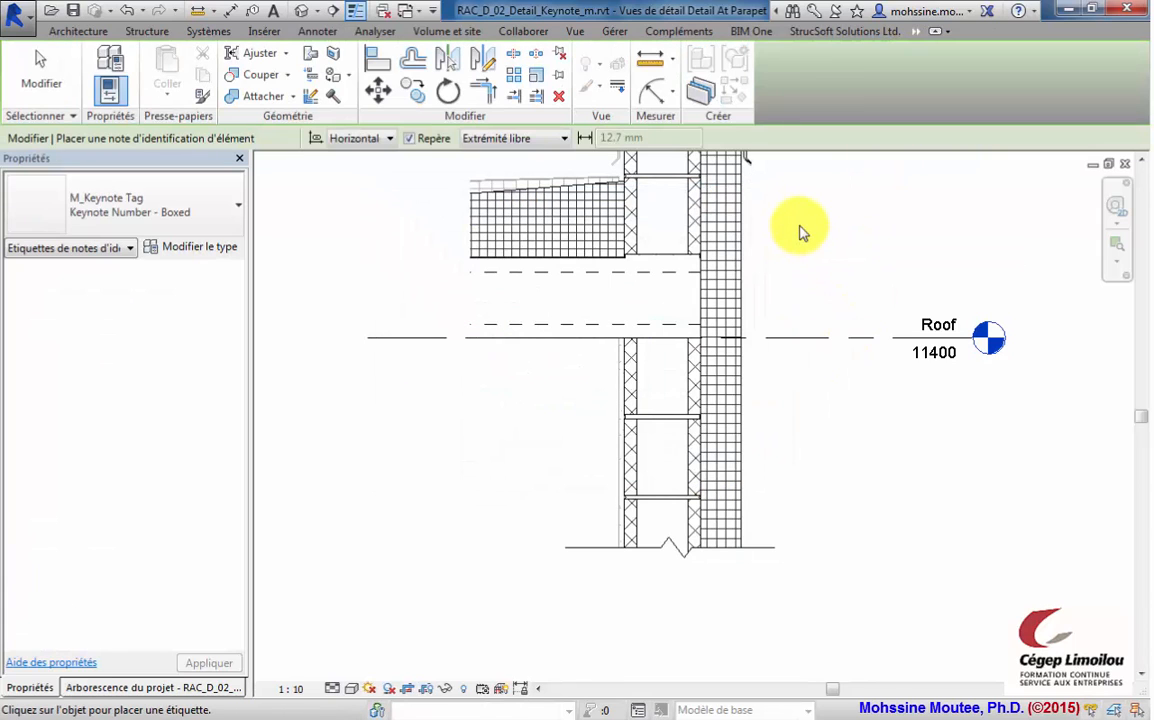
{"action": "middle_click_drag", "start_coordinate": [803, 244], "coordinate": [819, 406]}
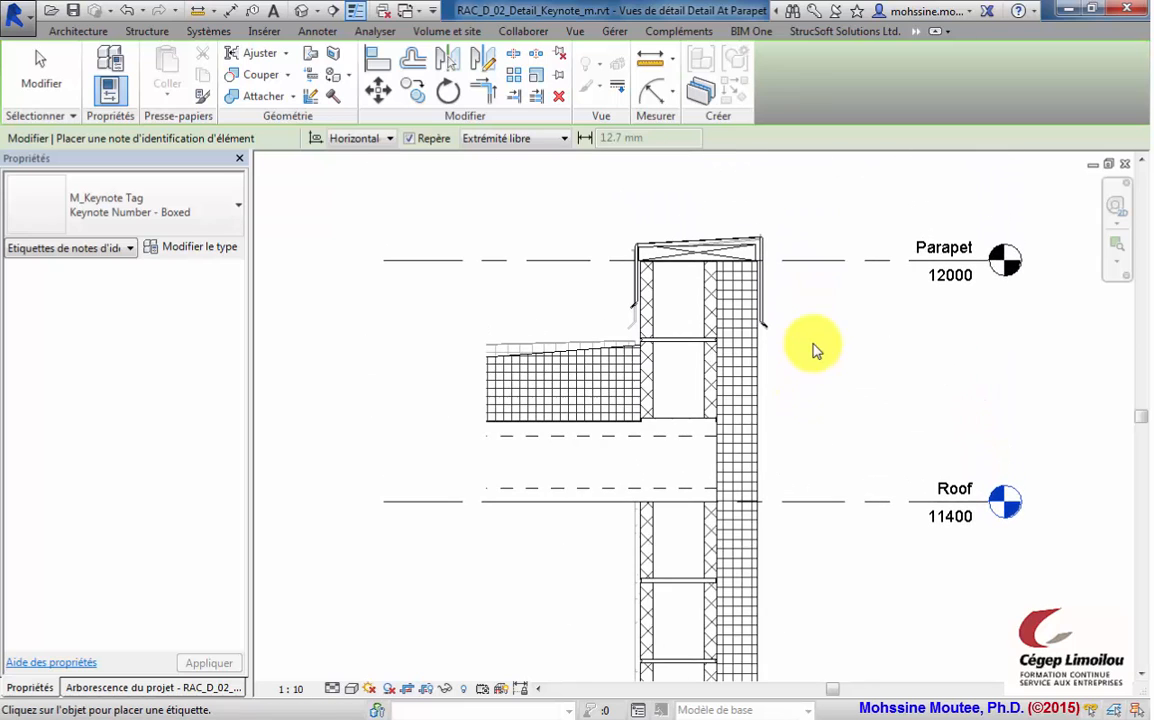
{"action": "scroll", "coordinate": [814, 304], "scroll_direction": "up", "scroll_amount": 1}
{"action": "middle_click_drag", "start_coordinate": [818, 303], "coordinate": [828, 333]}
{"action": "scroll", "coordinate": [828, 333], "scroll_direction": "up", "scroll_amount": 1}
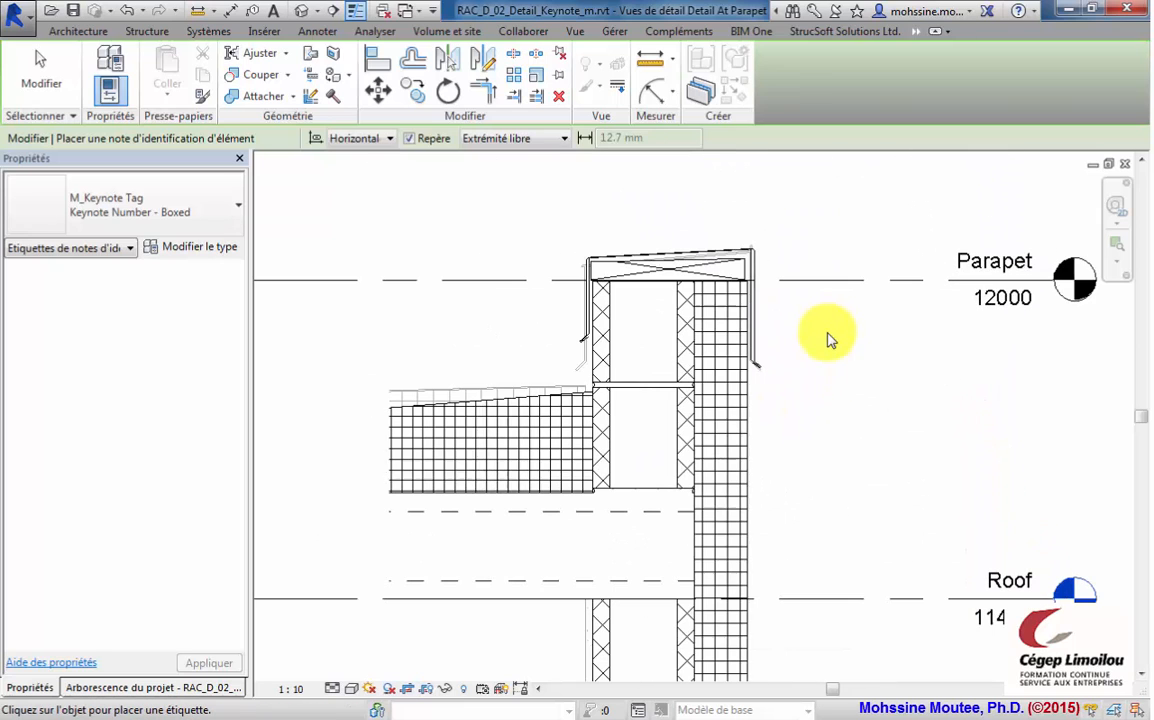
{"action": "left_click", "coordinate": [428, 424]}
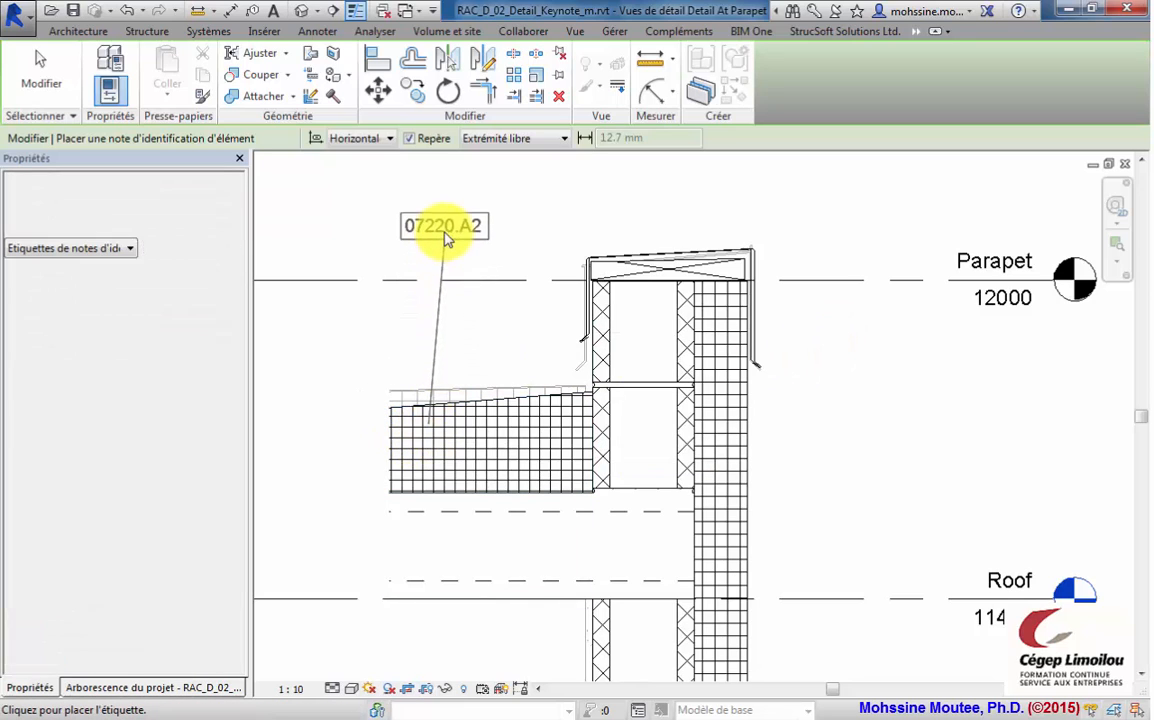
{"action": "left_click", "coordinate": [444, 222]}
{"action": "left_click", "coordinate": [494, 233]}
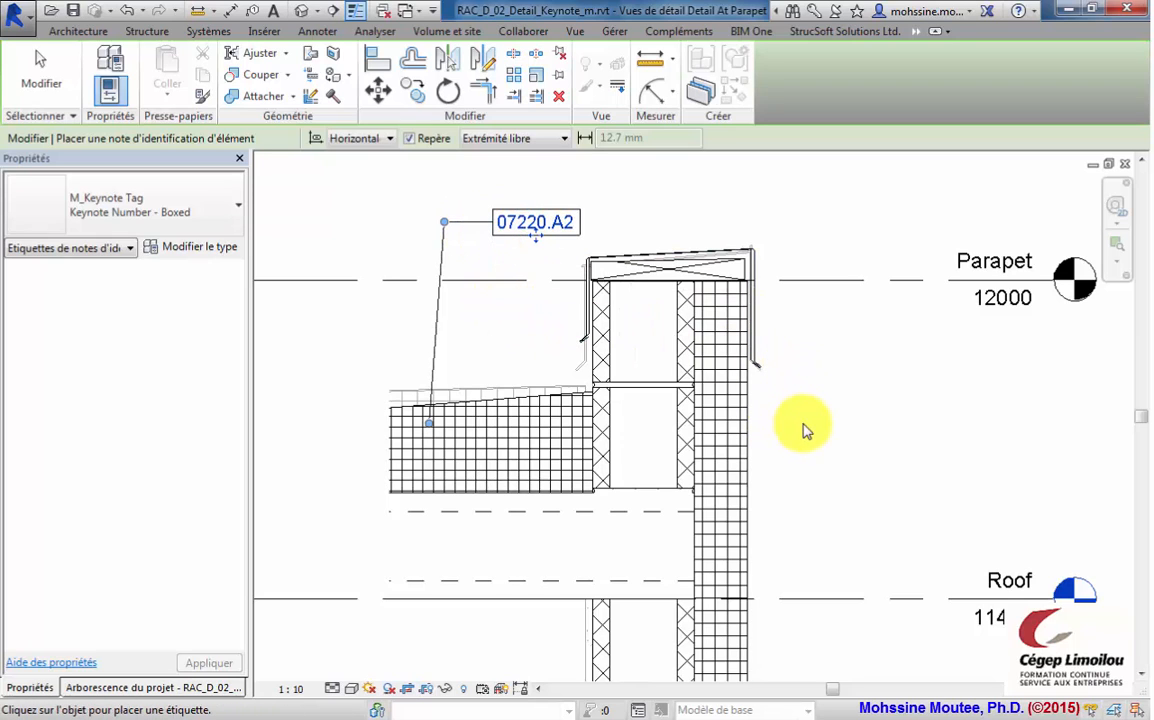
Step: Tag the parapet coping with a keynote, running the leader from its outer upper corner to a tag outside the wall
{"action": "middle_click_drag", "start_coordinate": [819, 389], "coordinate": [802, 416]}
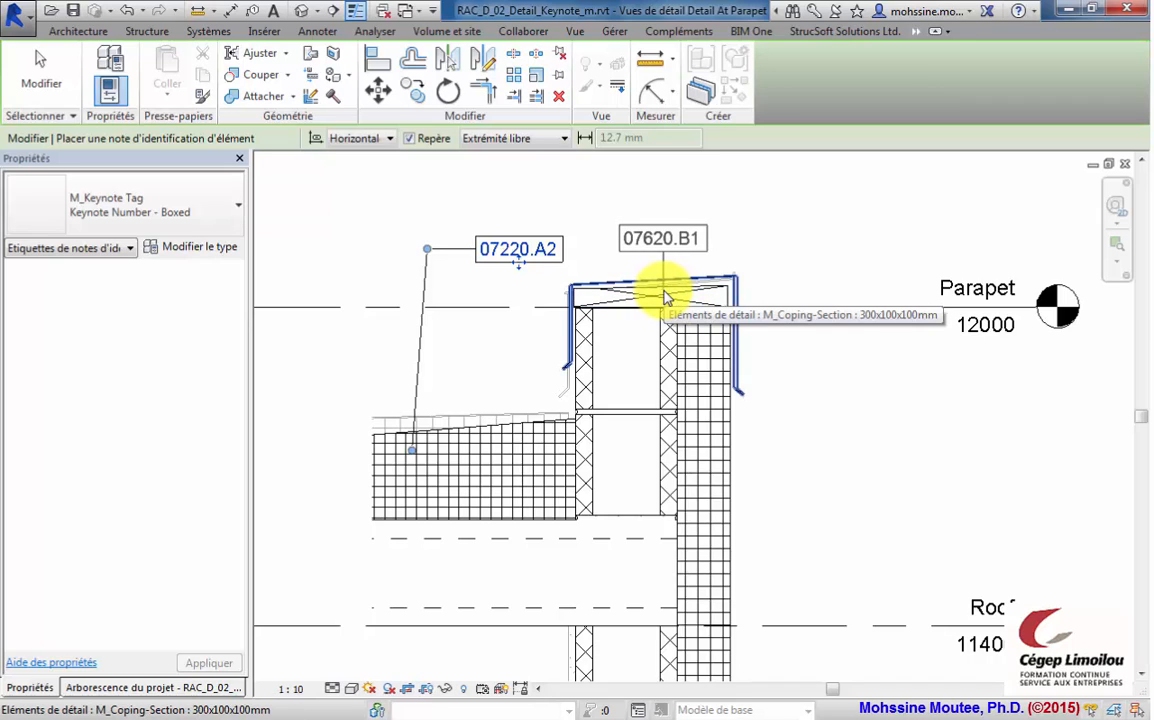
{"action": "left_click", "coordinate": [739, 290]}
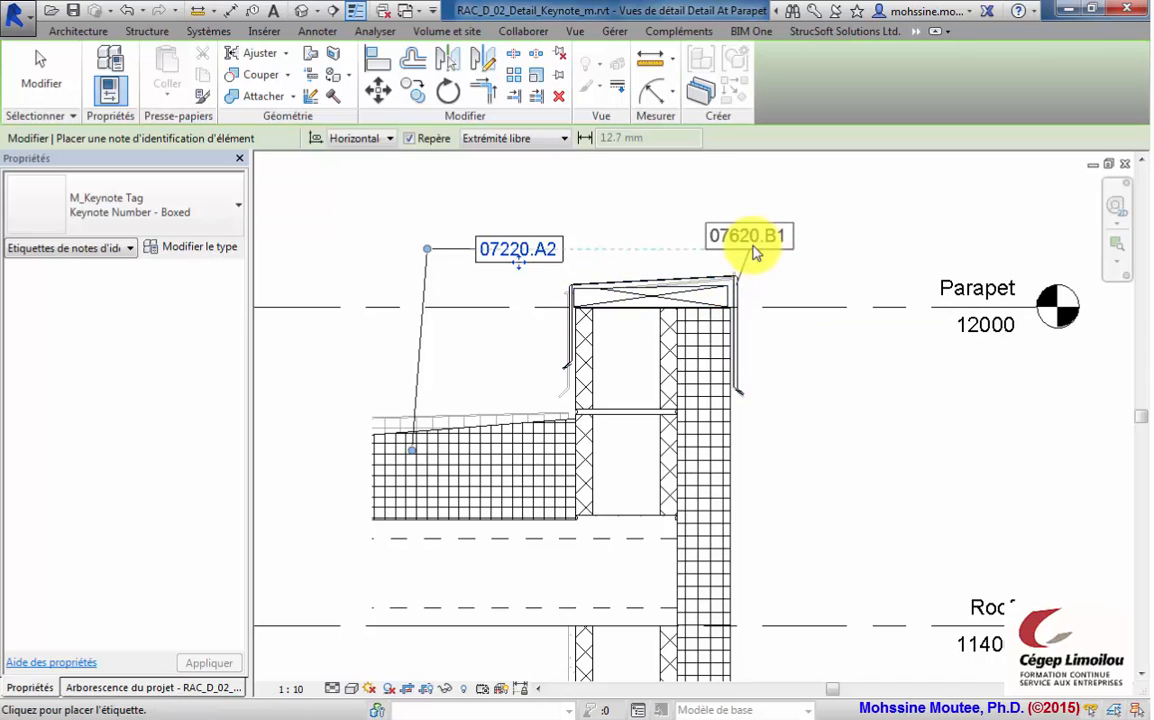
{"action": "left_click", "coordinate": [763, 230]}
{"action": "left_click", "coordinate": [866, 238]}
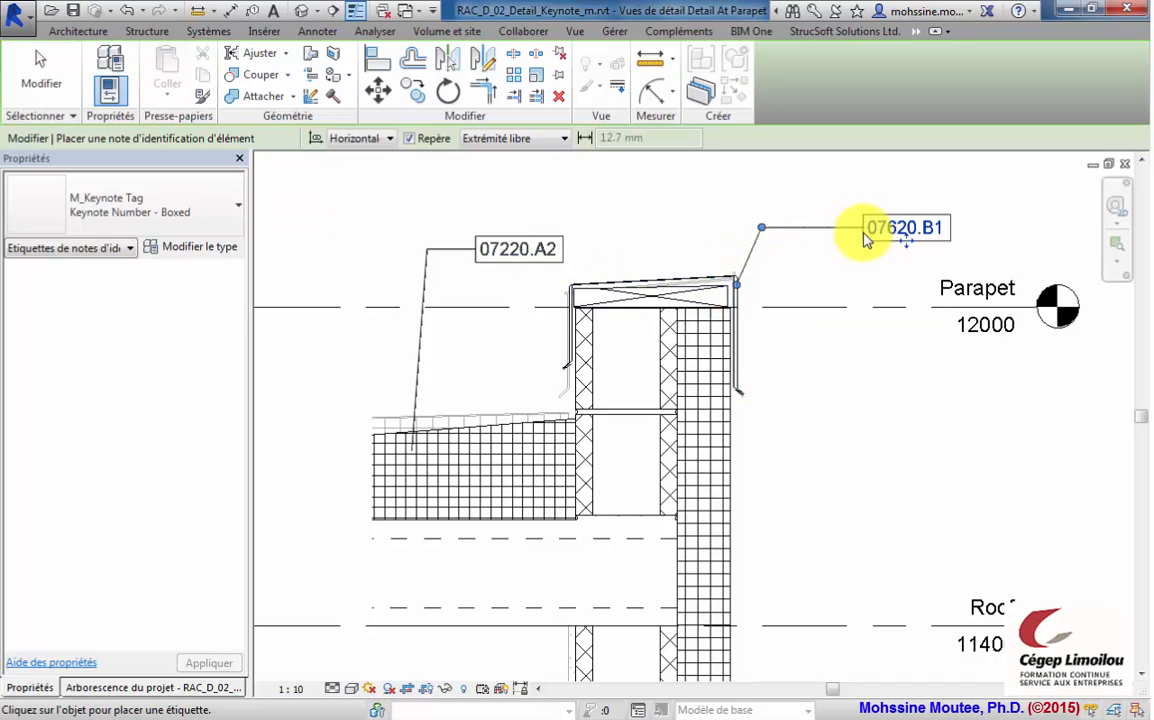
Step: Place a keynote tag on the wood cant strip under the coping, with its leader rising vertically above the parapet
{"action": "left_click", "coordinate": [663, 297]}
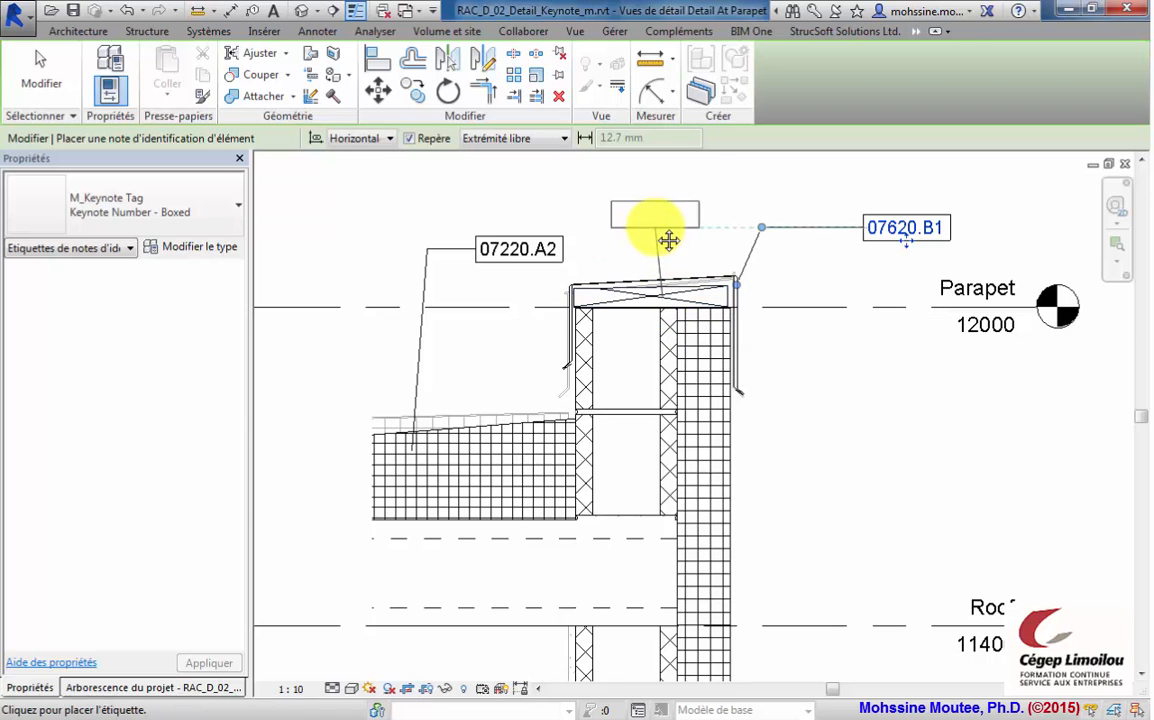
{"action": "middle_click_drag", "start_coordinate": [658, 232], "coordinate": [646, 282]}
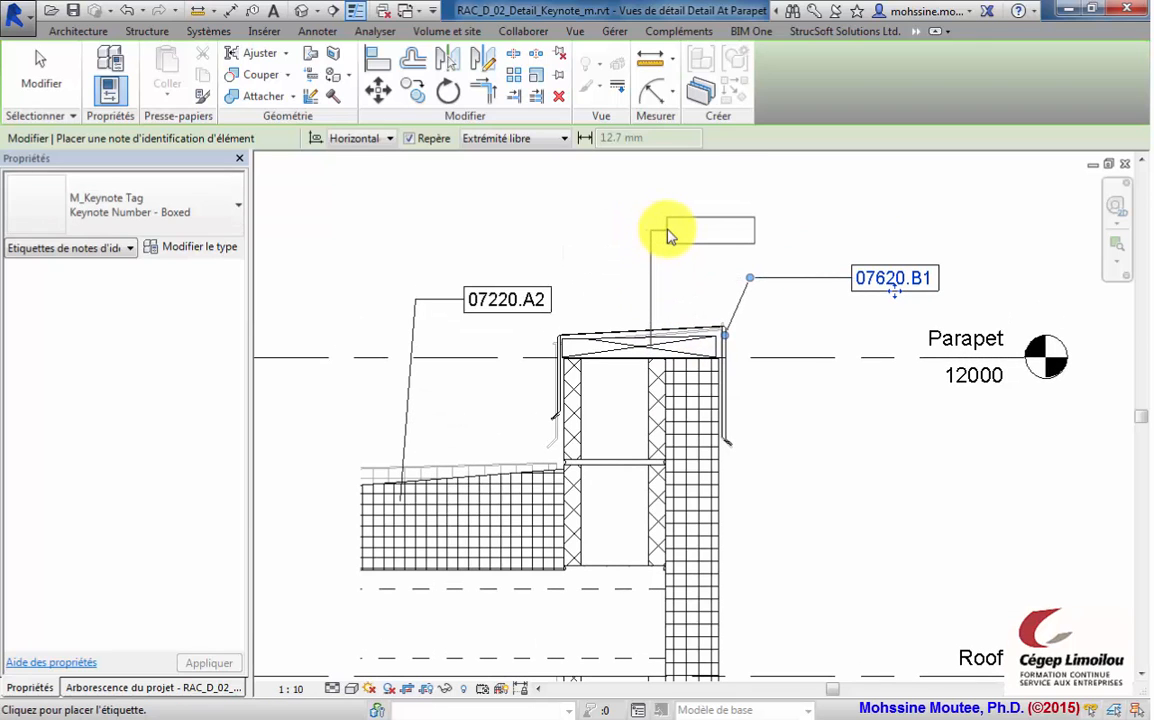
{"action": "left_click", "coordinate": [670, 236]}
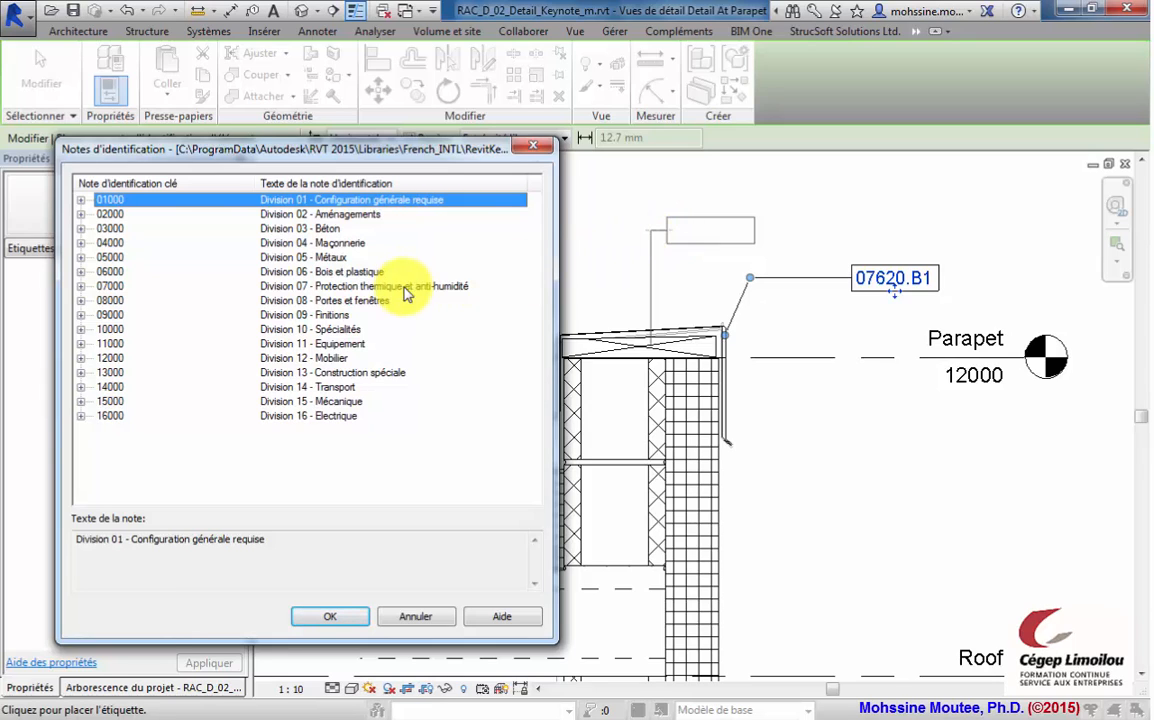
Step: Assign keynote 06110.A2, Blocage en bois comme requis, from Division 06 > 06100 > 06110 to the wood cant strip
{"action": "left_click", "coordinate": [81, 272]}
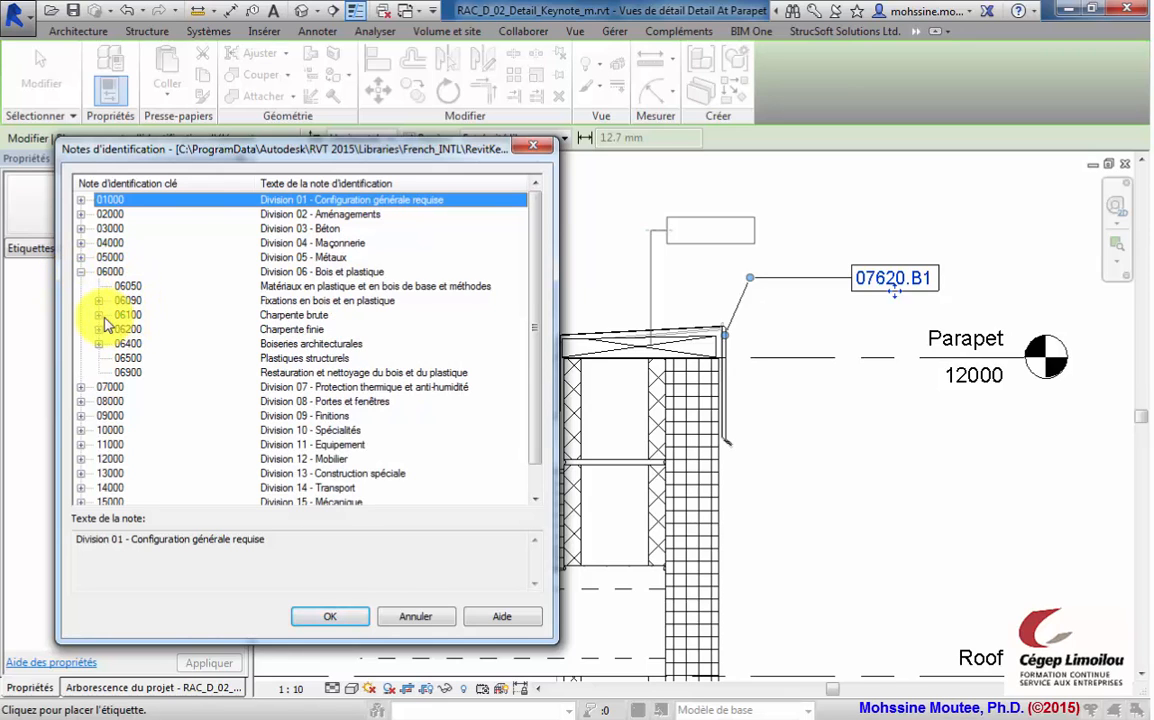
{"action": "left_click", "coordinate": [99, 315]}
{"action": "left_click", "coordinate": [117, 329]}
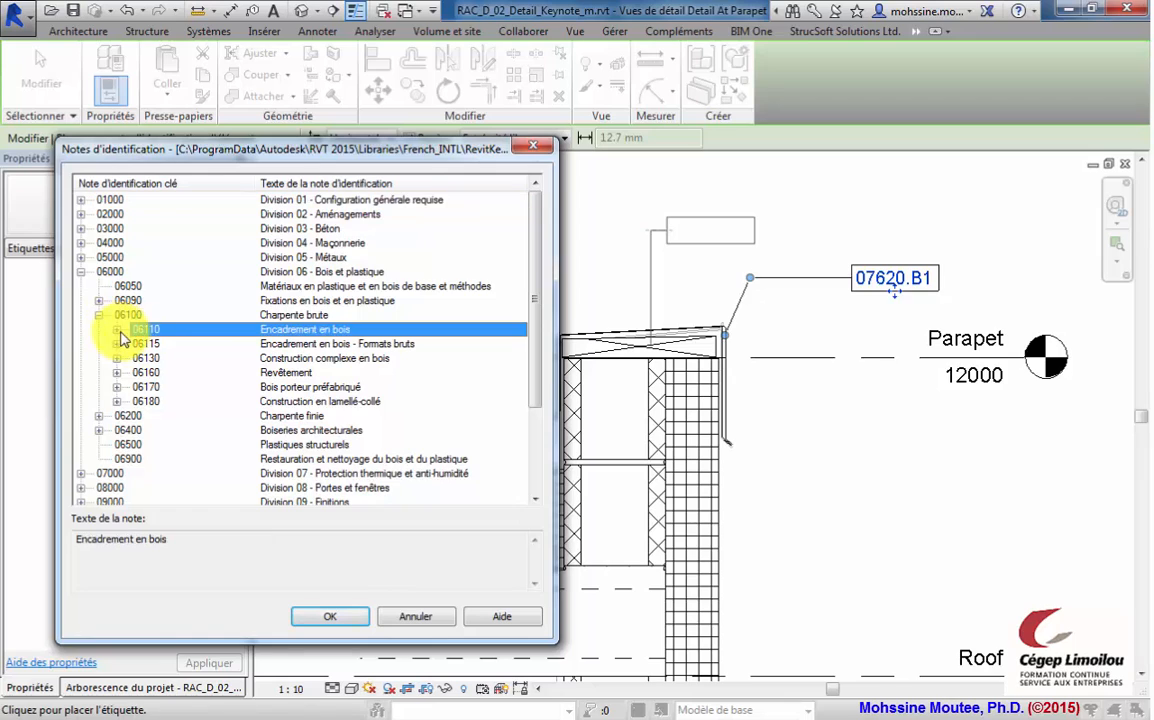
{"action": "left_click", "coordinate": [117, 329]}
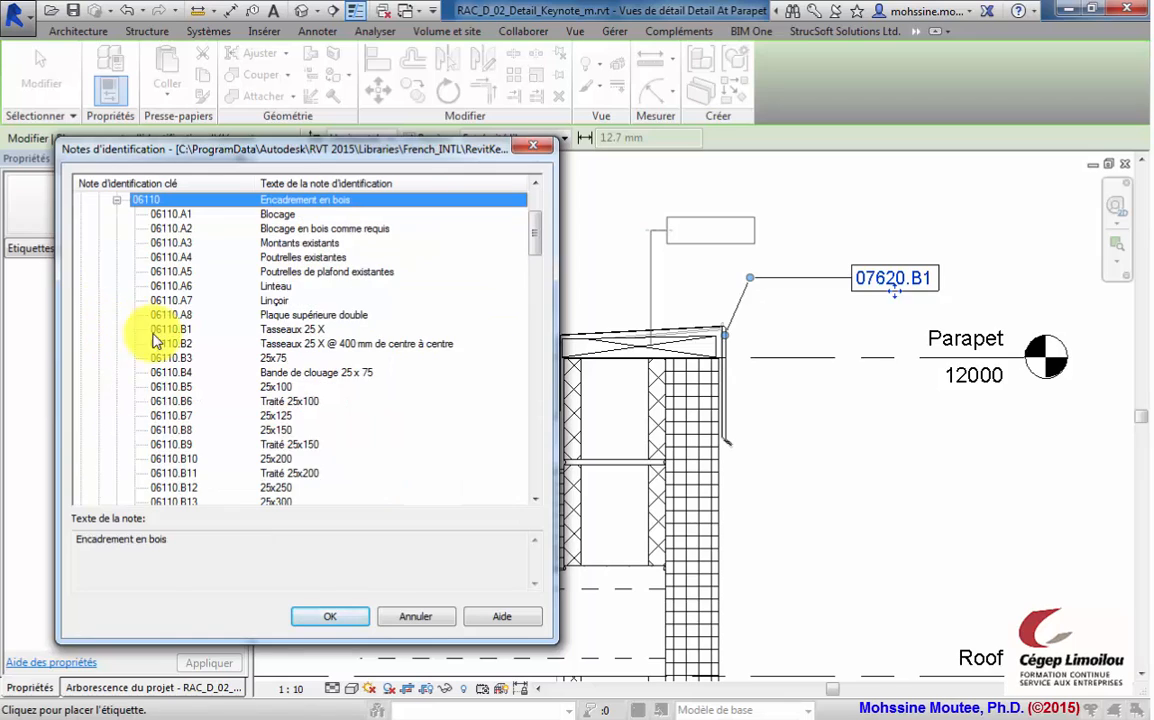
{"action": "left_click", "coordinate": [184, 229]}
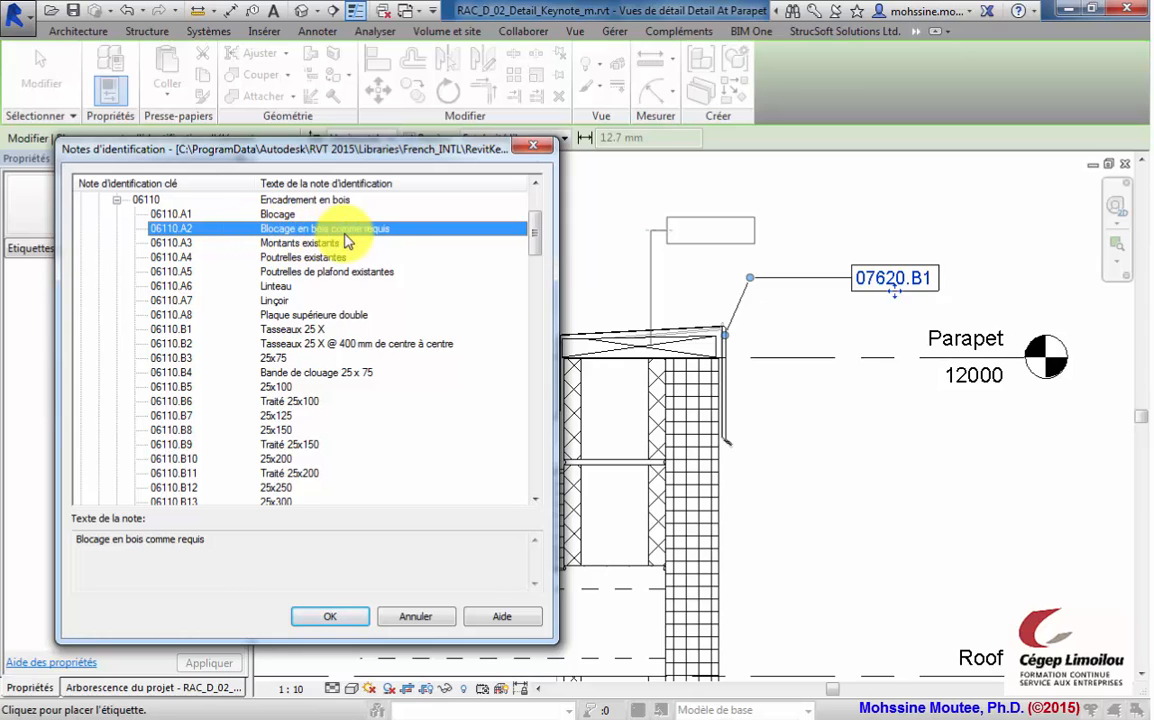
{"action": "left_click", "coordinate": [330, 619]}
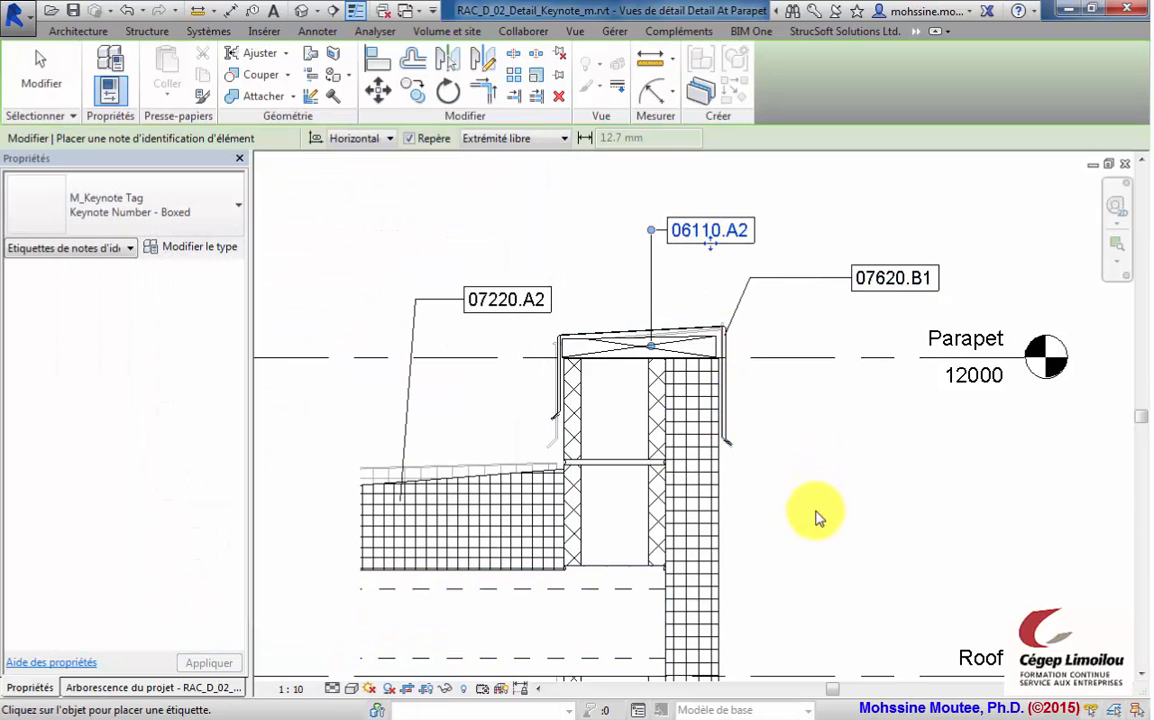
Step: Tag the concrete block just above the roof slab with a keynote, placing the tag outside the wall below the Parapet level
{"action": "middle_click_drag", "start_coordinate": [817, 515], "coordinate": [772, 413]}
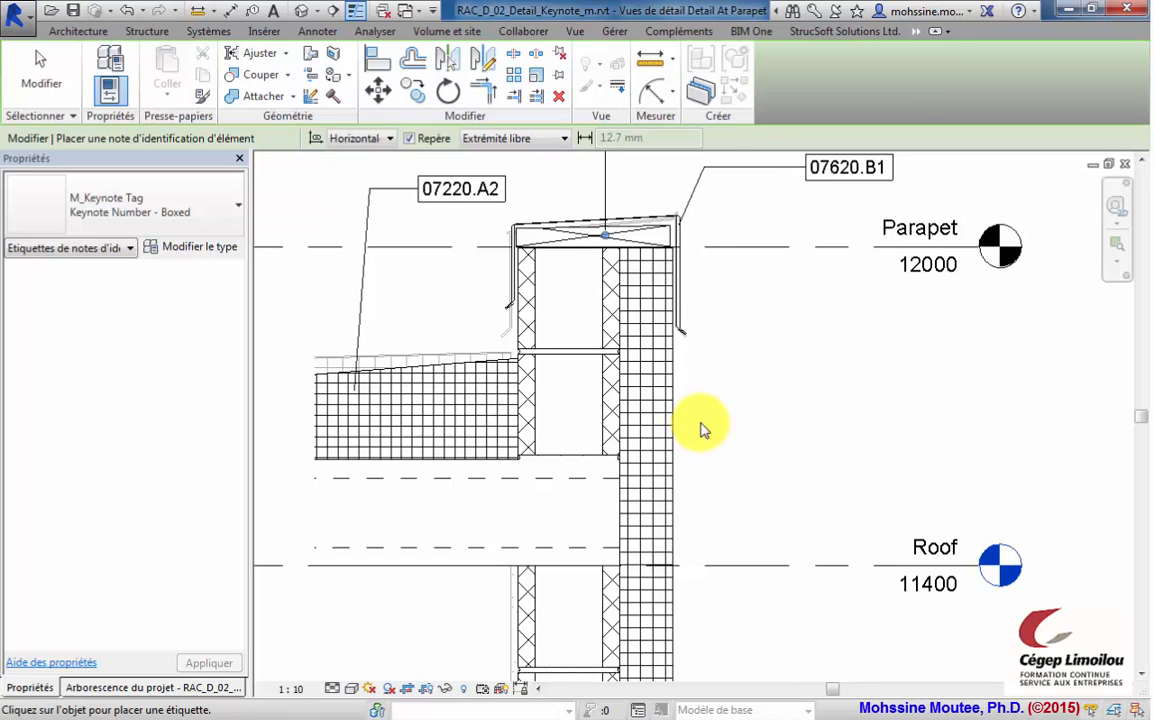
{"action": "left_click", "coordinate": [610, 428]}
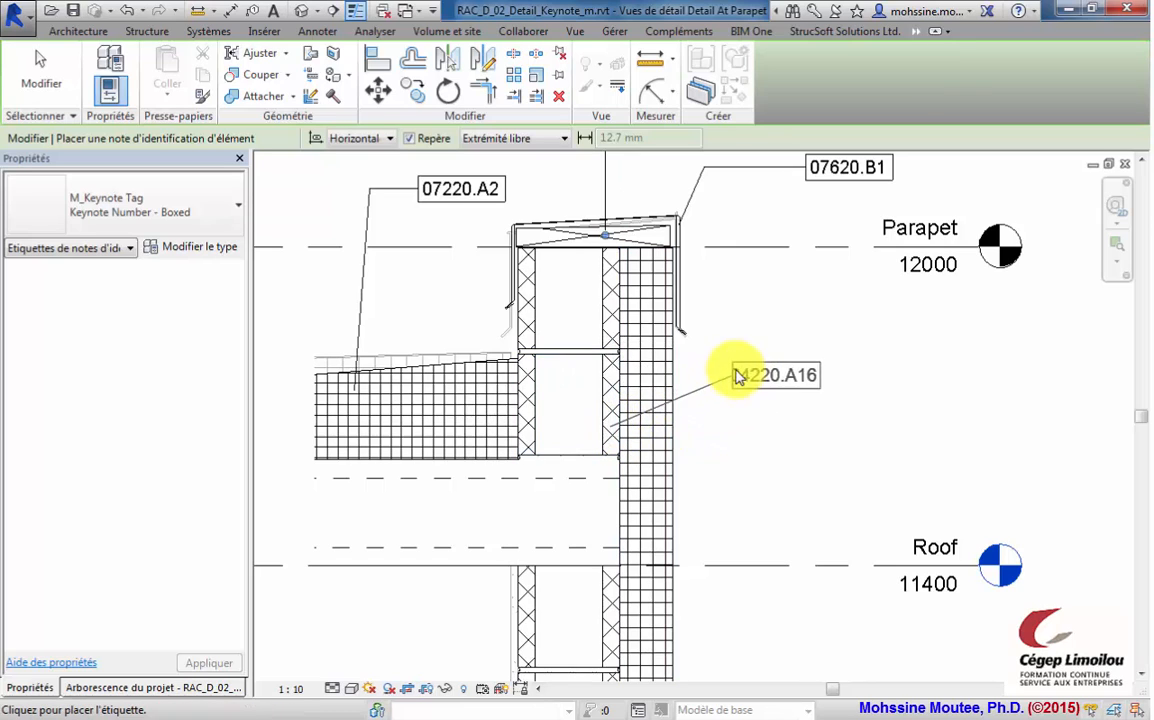
{"action": "left_click", "coordinate": [738, 340]}
{"action": "left_click", "coordinate": [806, 341]}
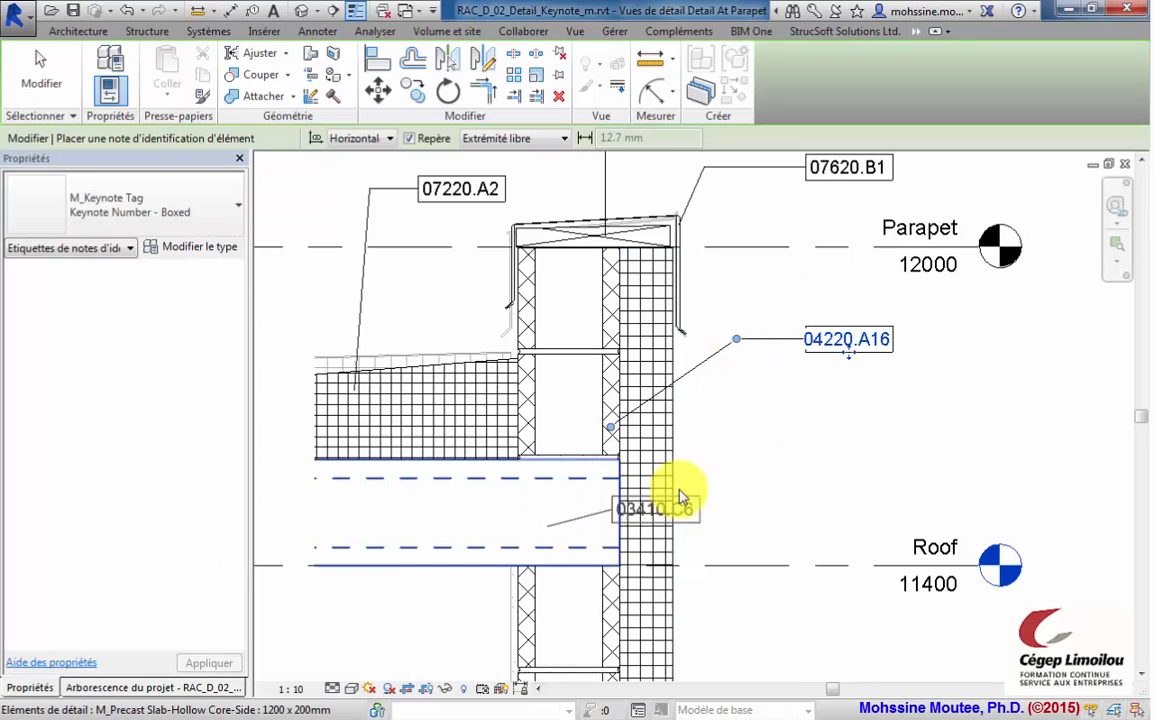
Step: Tag the hollow core precast slab with a keynote, aligning its tag beneath the concrete block's tag outside the wall
{"action": "left_click", "coordinate": [680, 497]}
{"action": "left_click", "coordinate": [738, 423]}
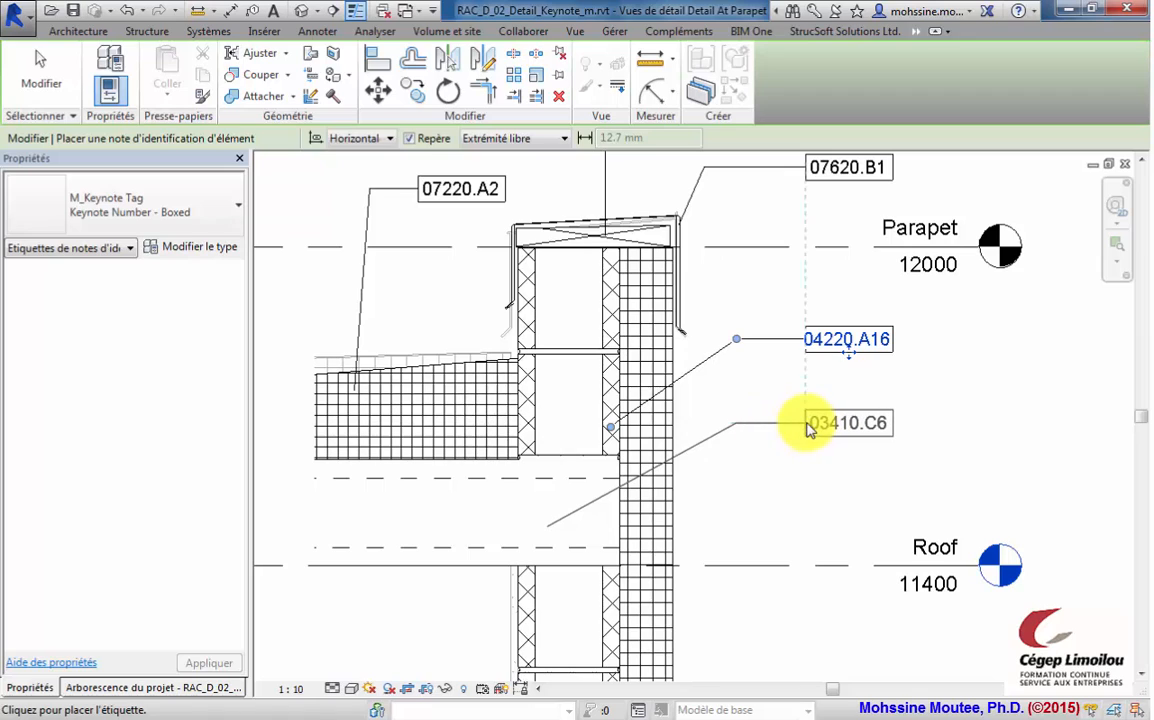
{"action": "left_click", "coordinate": [810, 428]}
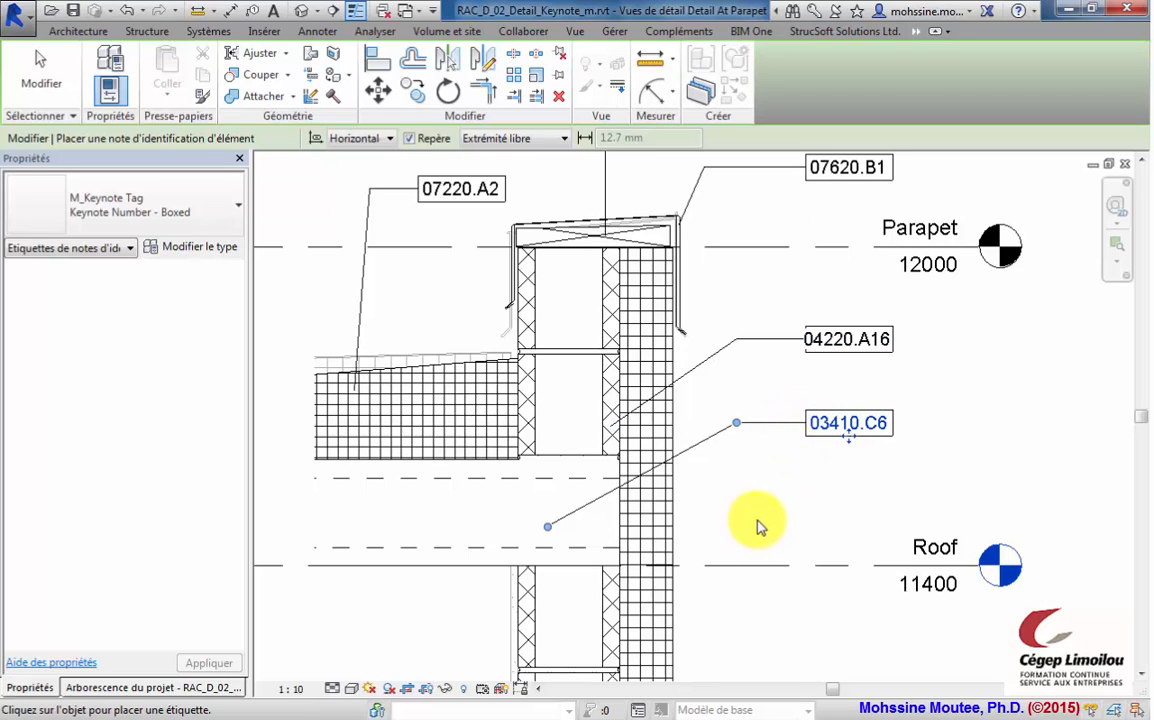
Step: Tag the wall's rigid insulation below the Roof level with a keynote aligned with the tags above, and finish tagging
{"action": "middle_click_drag", "start_coordinate": [758, 527], "coordinate": [729, 459]}
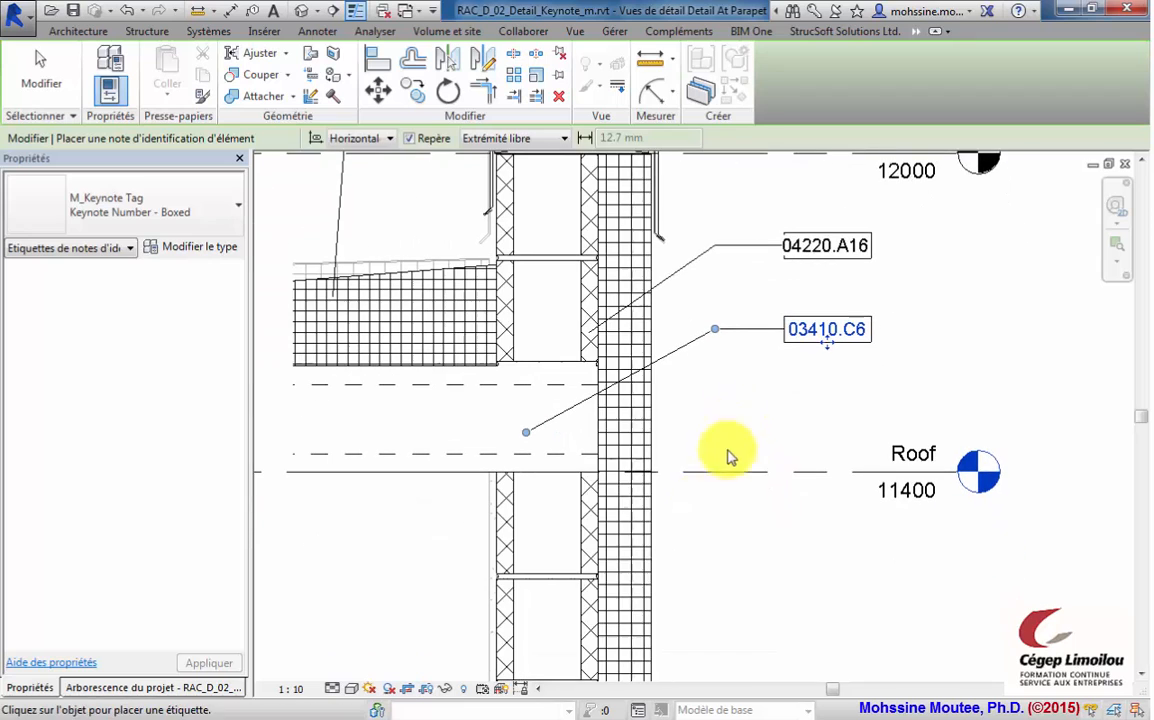
{"action": "left_click", "coordinate": [631, 606]}
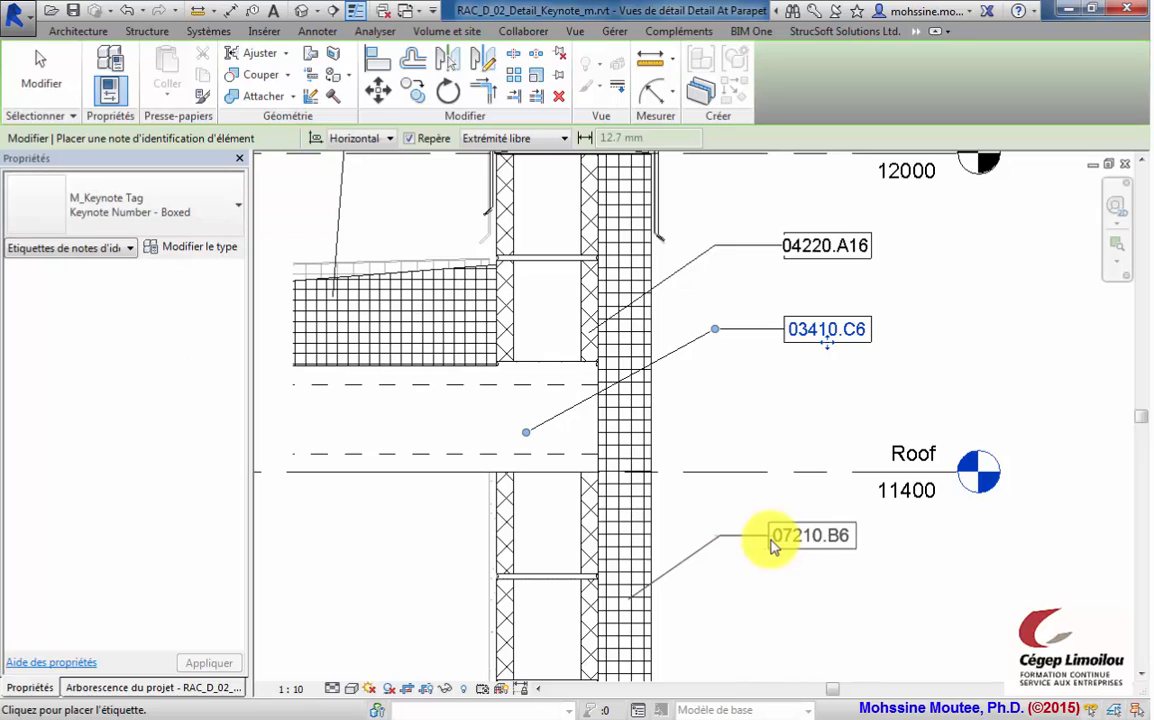
{"action": "left_click", "coordinate": [784, 538]}
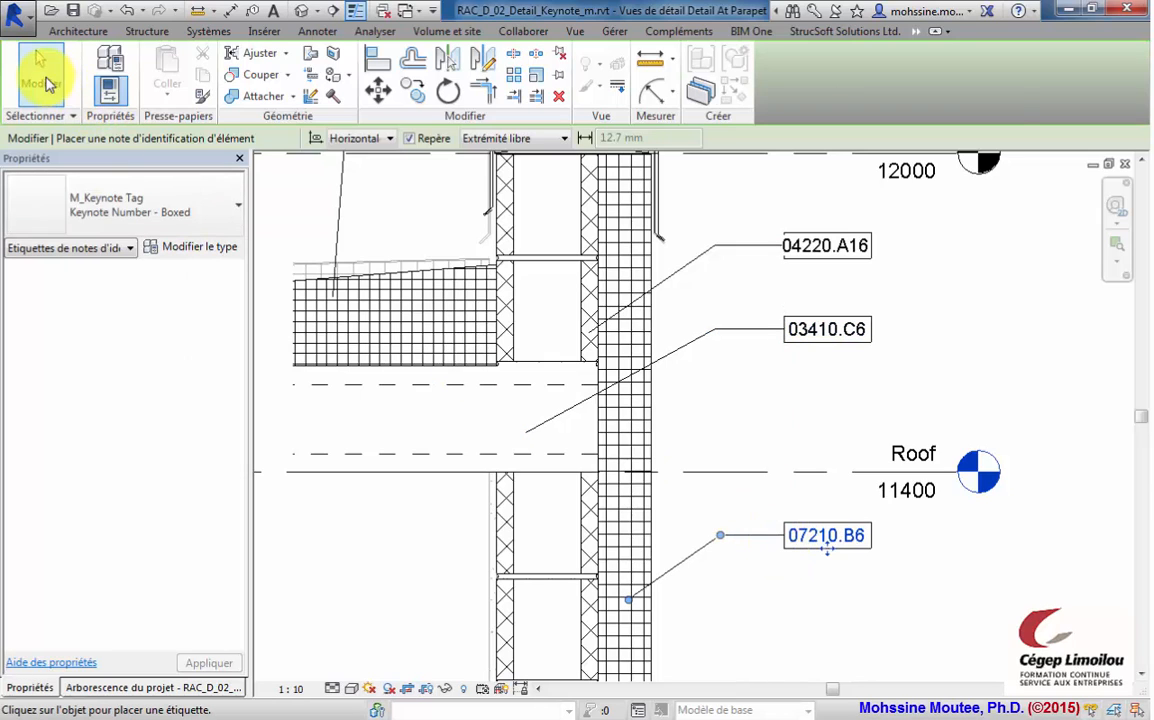
{"action": "left_click", "coordinate": [41, 72]}
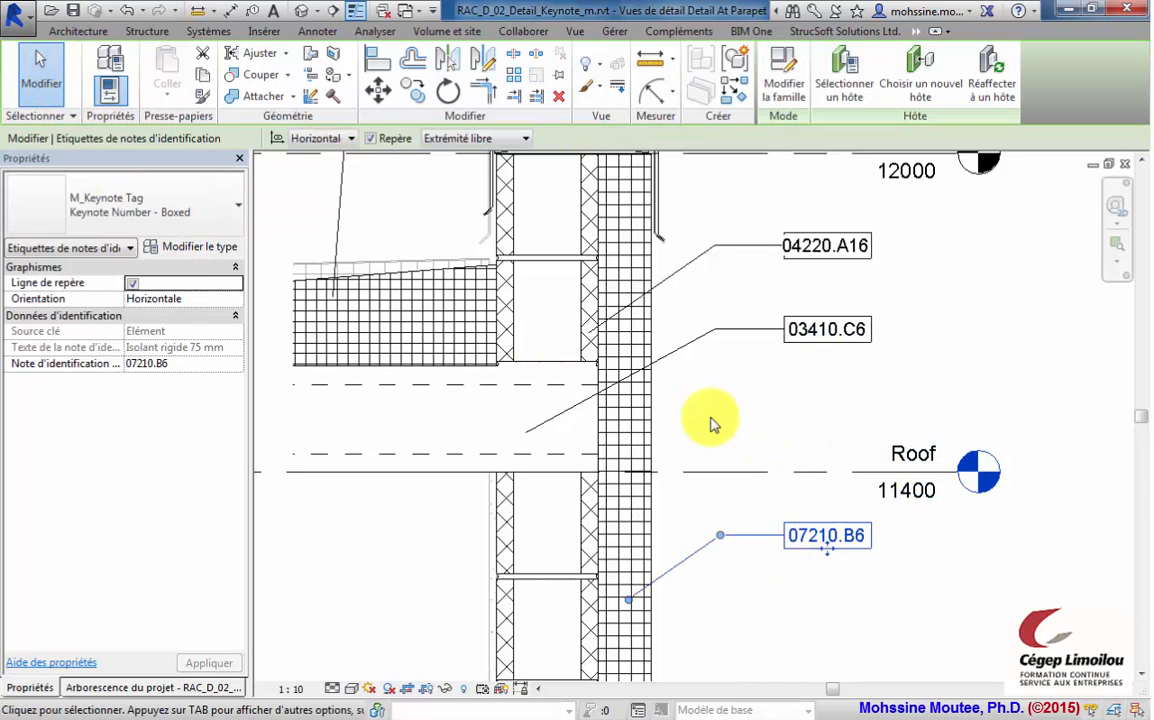
{"action": "key", "text": "Escape"}
Step: Inspect the keynote in the type properties of the concrete block above the roof slab, then close them without changes
{"action": "scroll", "coordinate": [644, 494], "scroll_direction": "down", "scroll_amount": 3}
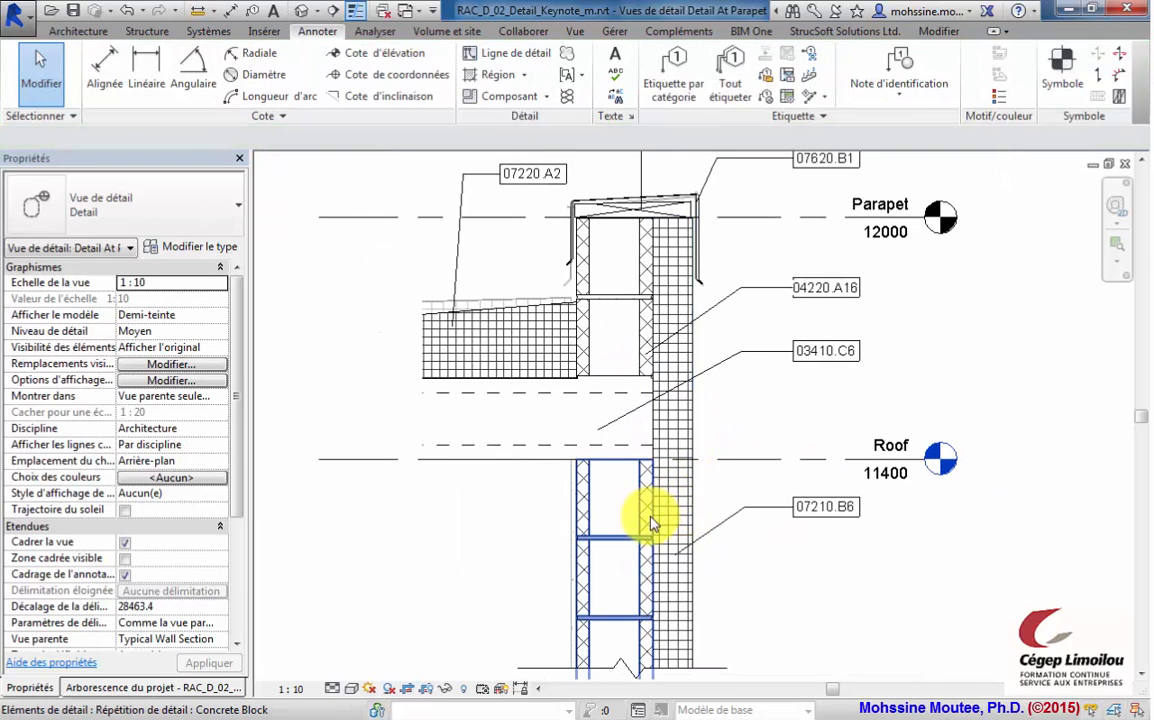
{"action": "left_click", "coordinate": [645, 340]}
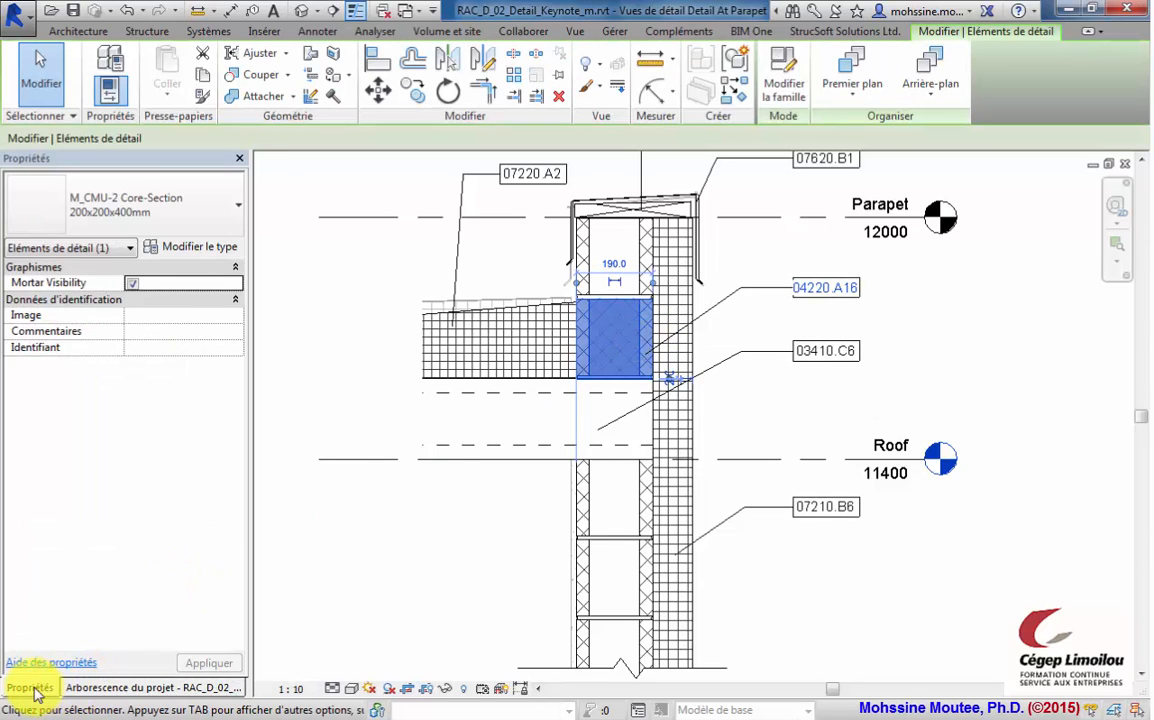
{"action": "left_click", "coordinate": [188, 250]}
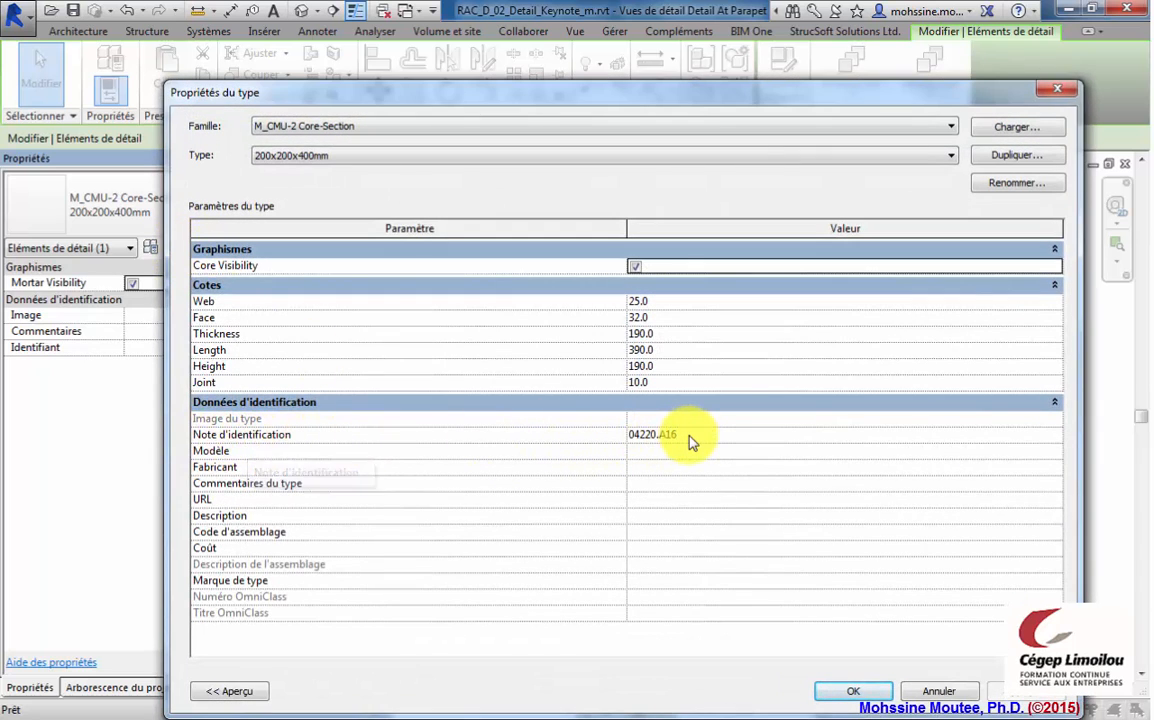
{"action": "left_click", "coordinate": [940, 696]}
{"action": "left_click", "coordinate": [872, 612]}
Step: Inspect the keynote in the type properties of the wood cant strip under the coping
{"action": "middle_click_drag", "start_coordinate": [762, 392], "coordinate": [783, 507]}
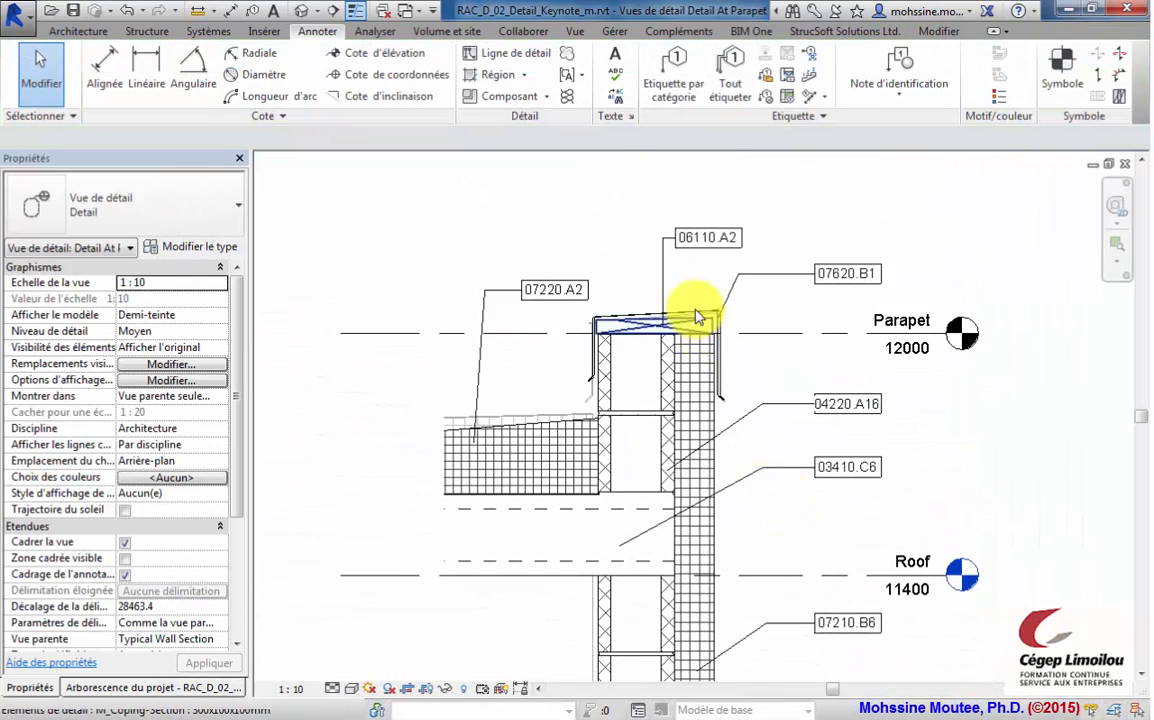
{"action": "scroll", "coordinate": [698, 318], "scroll_direction": "up", "scroll_amount": 3}
{"action": "left_click", "coordinate": [645, 398]}
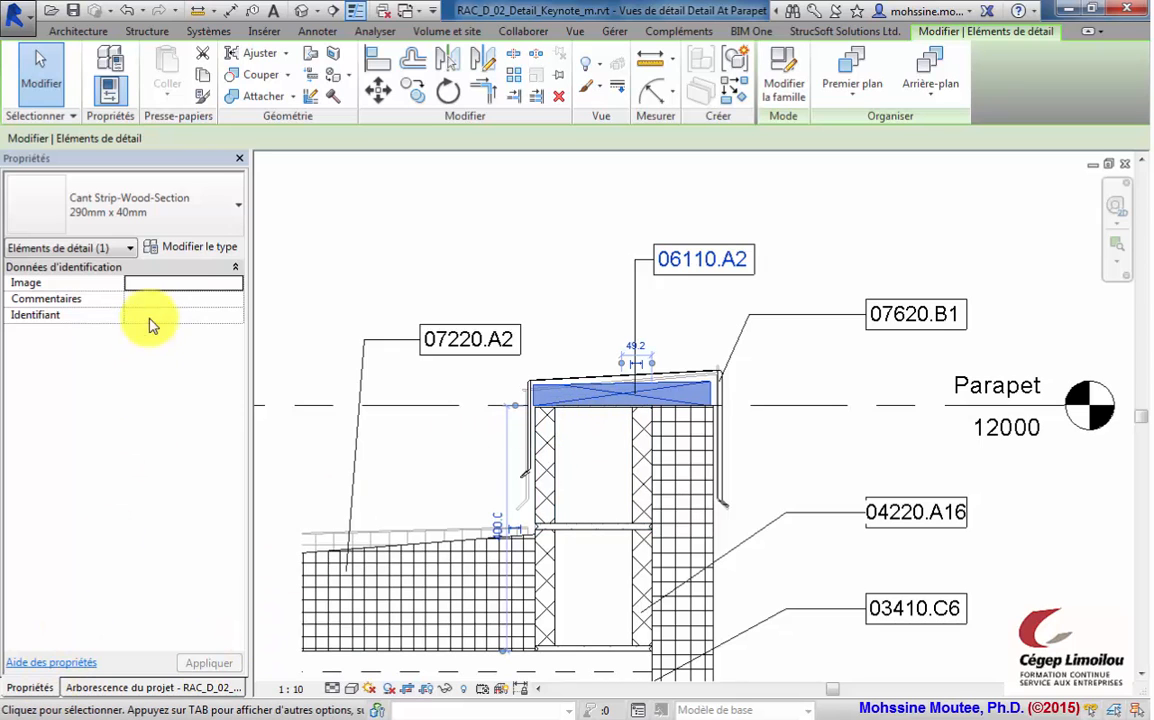
{"action": "left_click", "coordinate": [174, 249]}
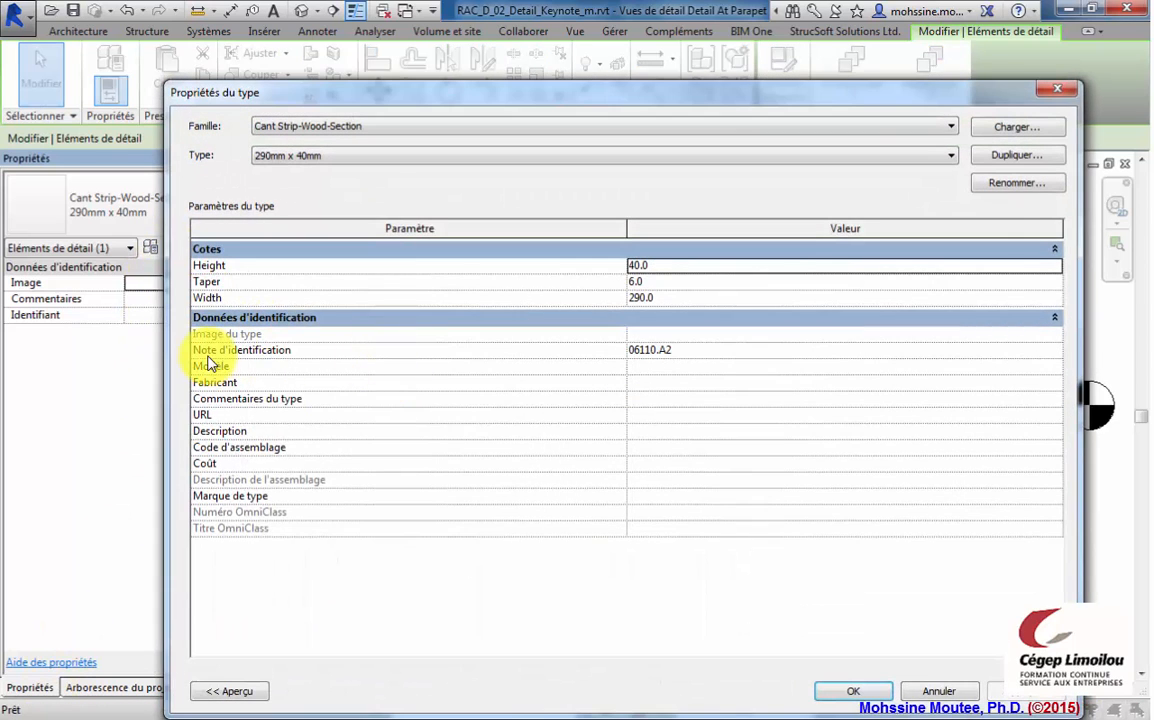
Step: Look up the wood cant strip's keynote in the keynote list, then close the list and type properties with the keynote unchanged
{"action": "left_click", "coordinate": [726, 350]}
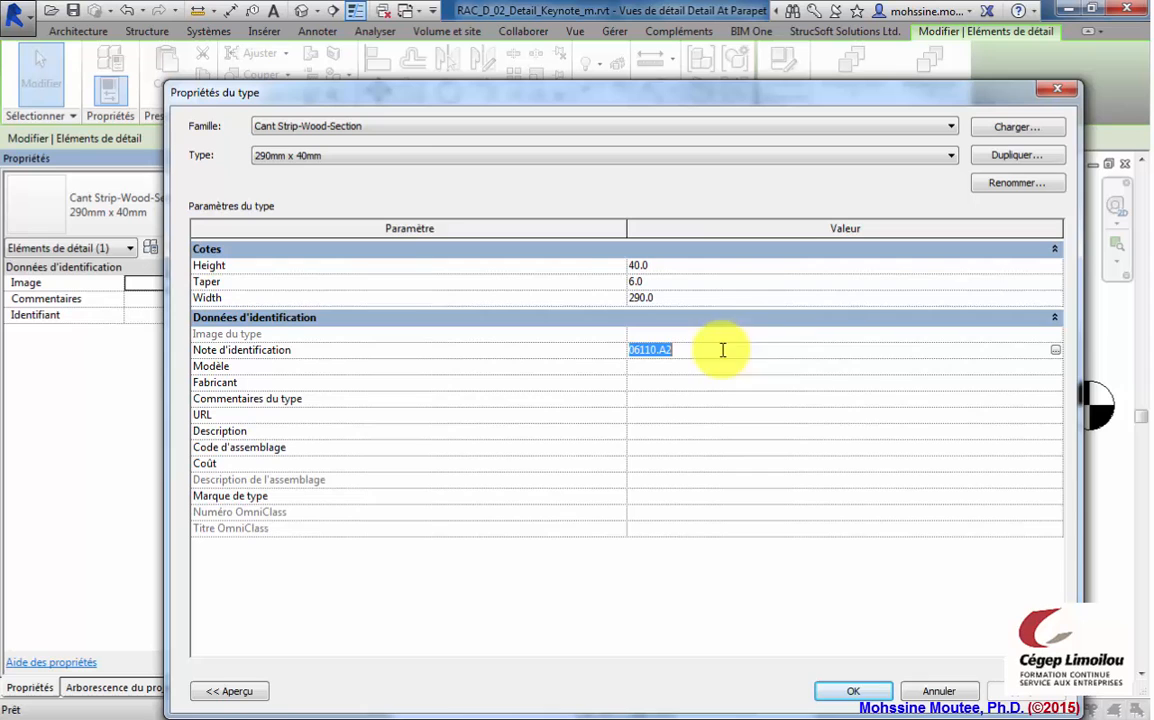
{"action": "left_click", "coordinate": [1056, 352]}
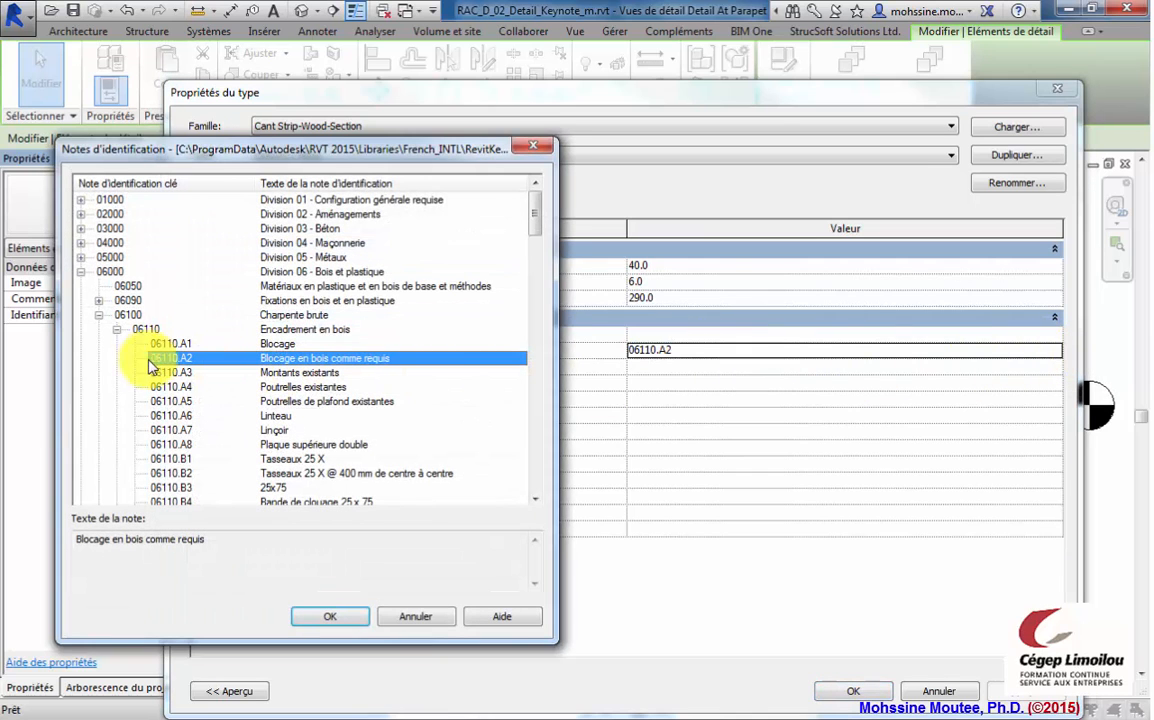
{"action": "left_click", "coordinate": [330, 617]}
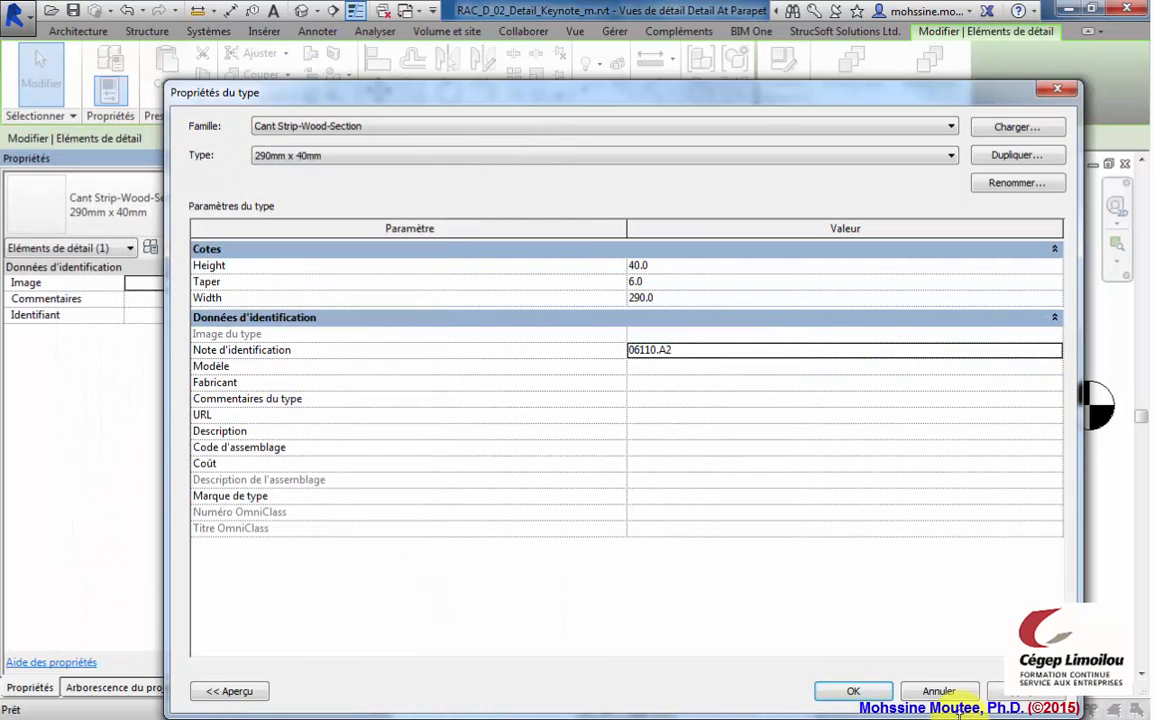
{"action": "left_click", "coordinate": [853, 691]}
{"action": "left_click", "coordinate": [785, 477]}
Step: Change the boxed keynote tag of the wood cant strip above the parapet to the Keynote Text type
{"action": "scroll", "coordinate": [791, 440], "scroll_direction": "down", "scroll_amount": 3}
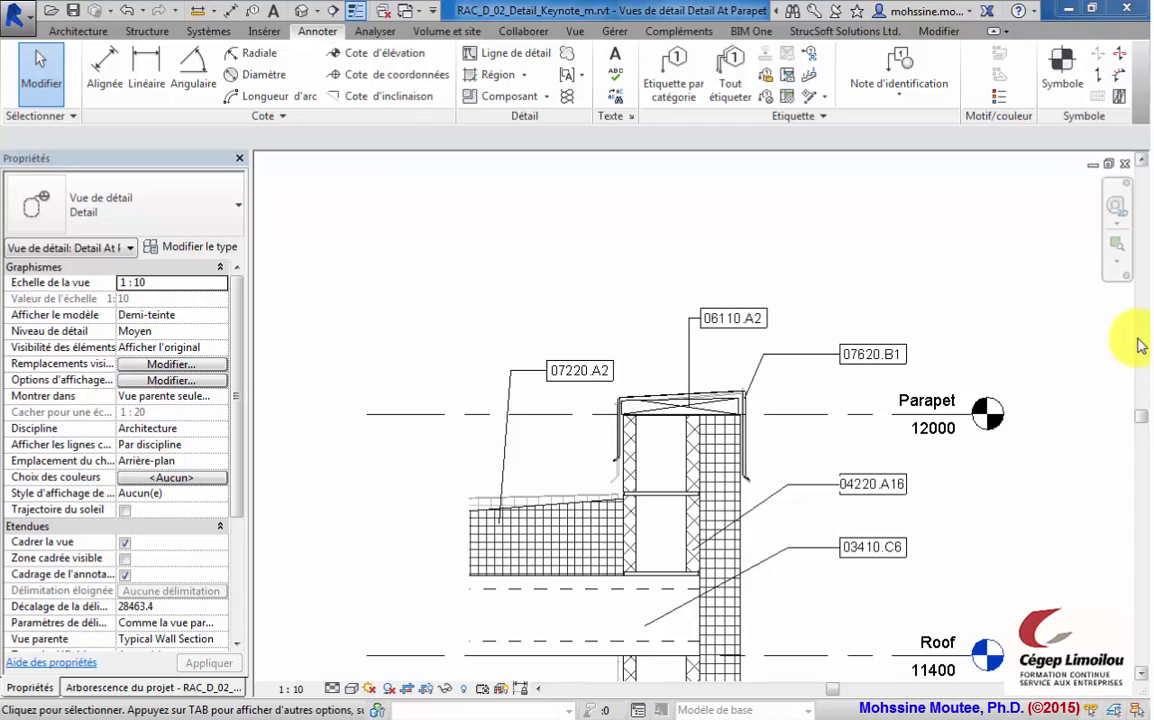
{"action": "scroll", "coordinate": [804, 290], "scroll_direction": "down", "scroll_amount": 1}
{"action": "middle_click_drag", "start_coordinate": [804, 290], "coordinate": [649, 259]}
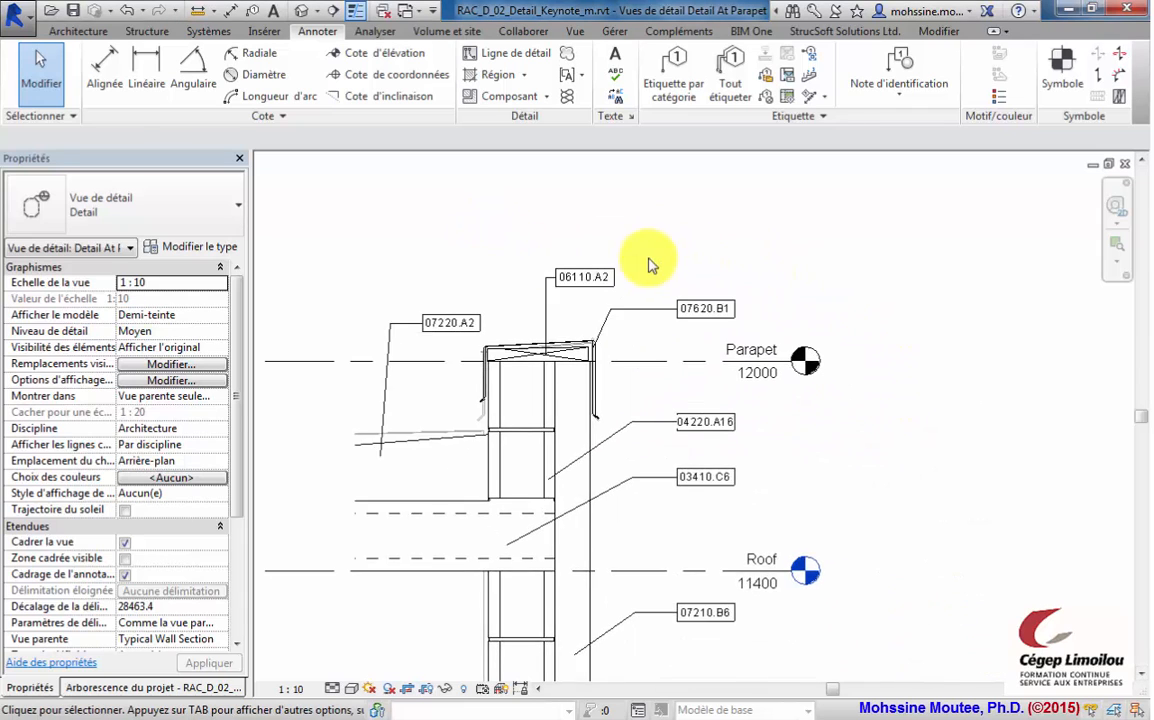
{"action": "scroll", "coordinate": [649, 263], "scroll_direction": "up", "scroll_amount": 2}
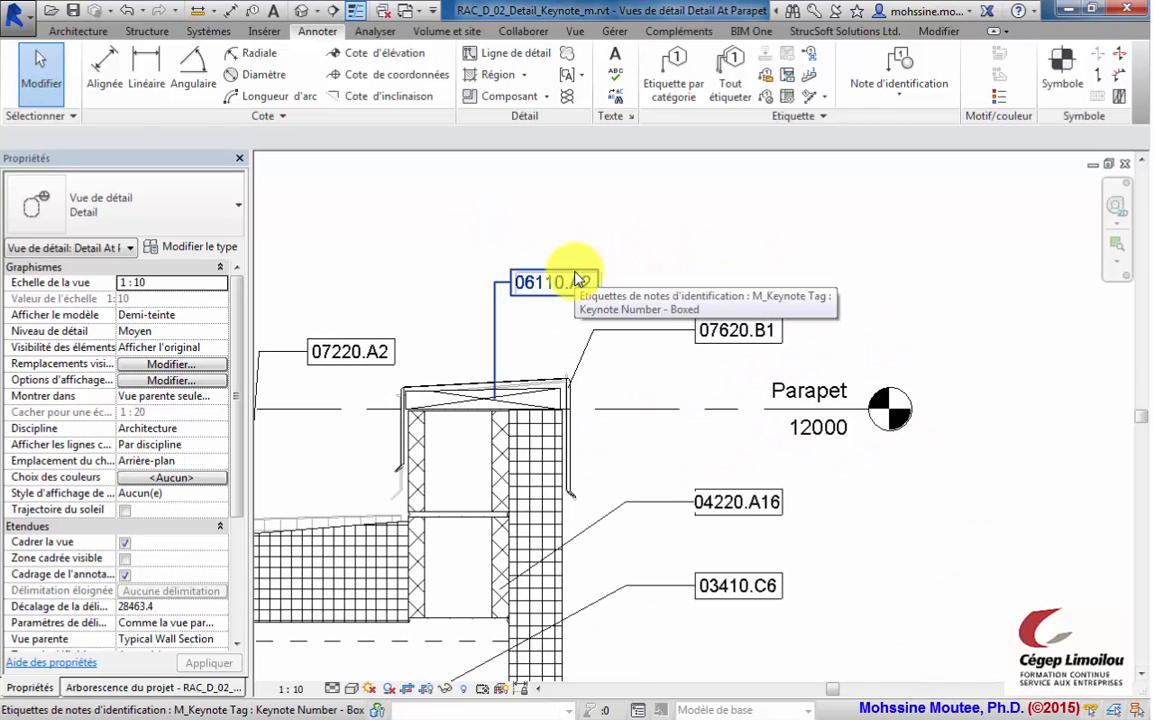
{"action": "left_click", "coordinate": [577, 280]}
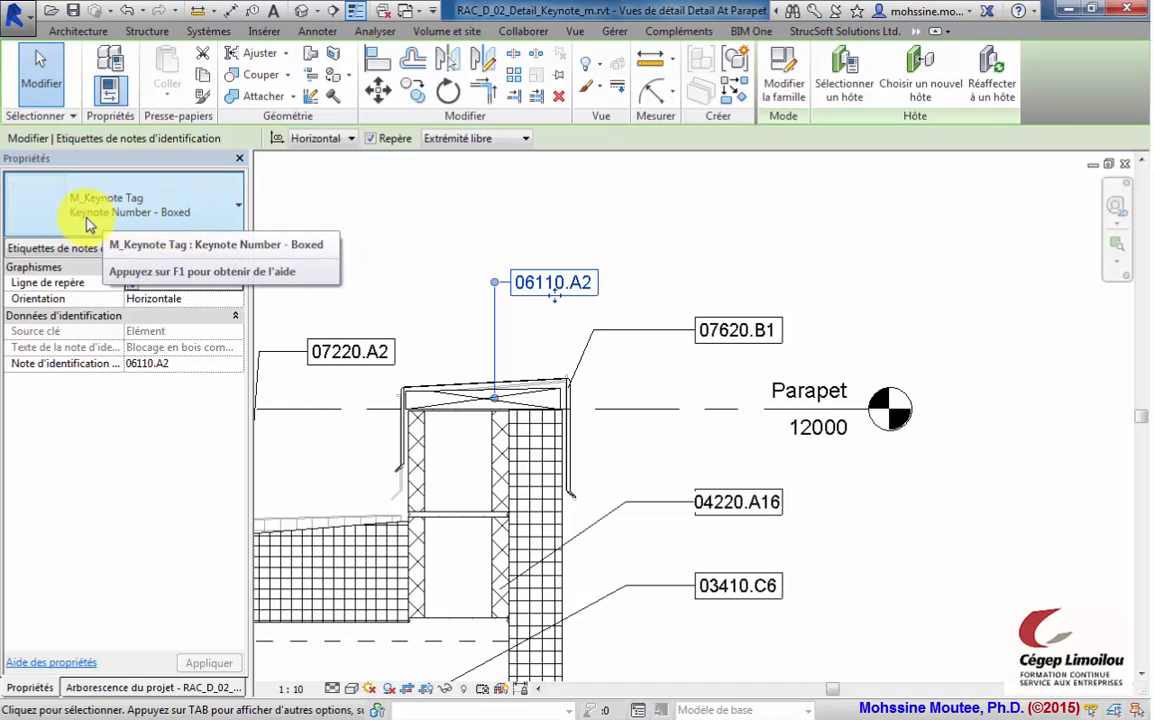
{"action": "left_click", "coordinate": [183, 214]}
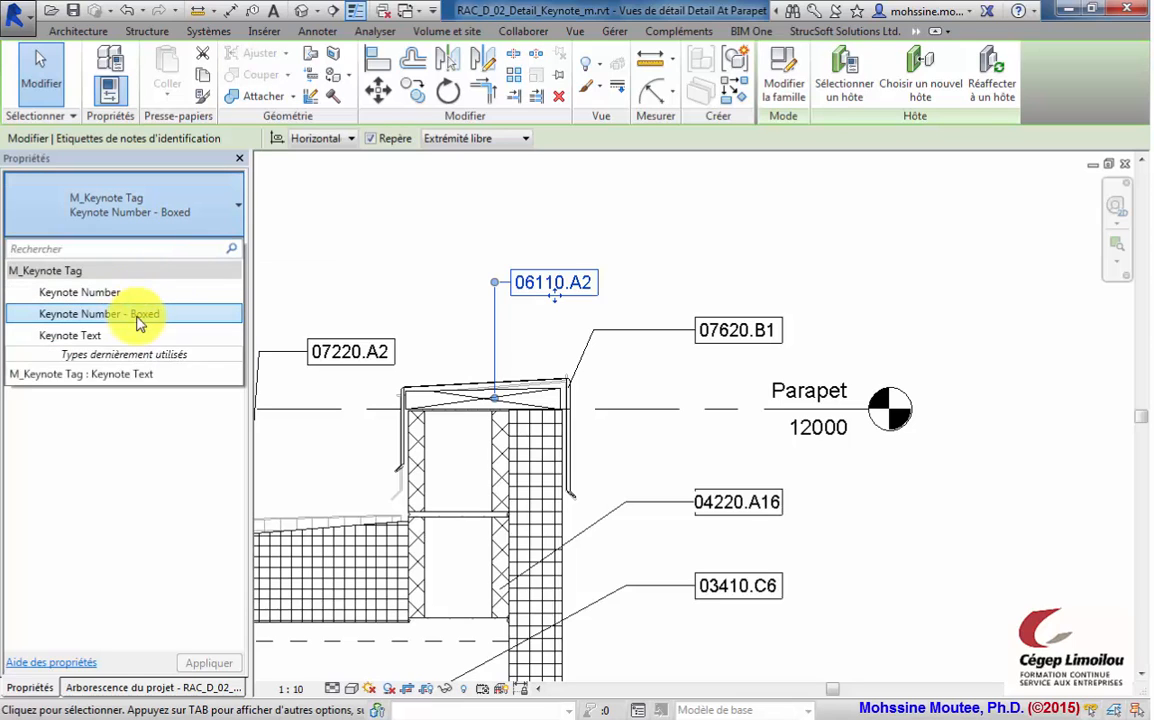
{"action": "left_click", "coordinate": [85, 335]}
{"action": "left_click", "coordinate": [543, 232]}
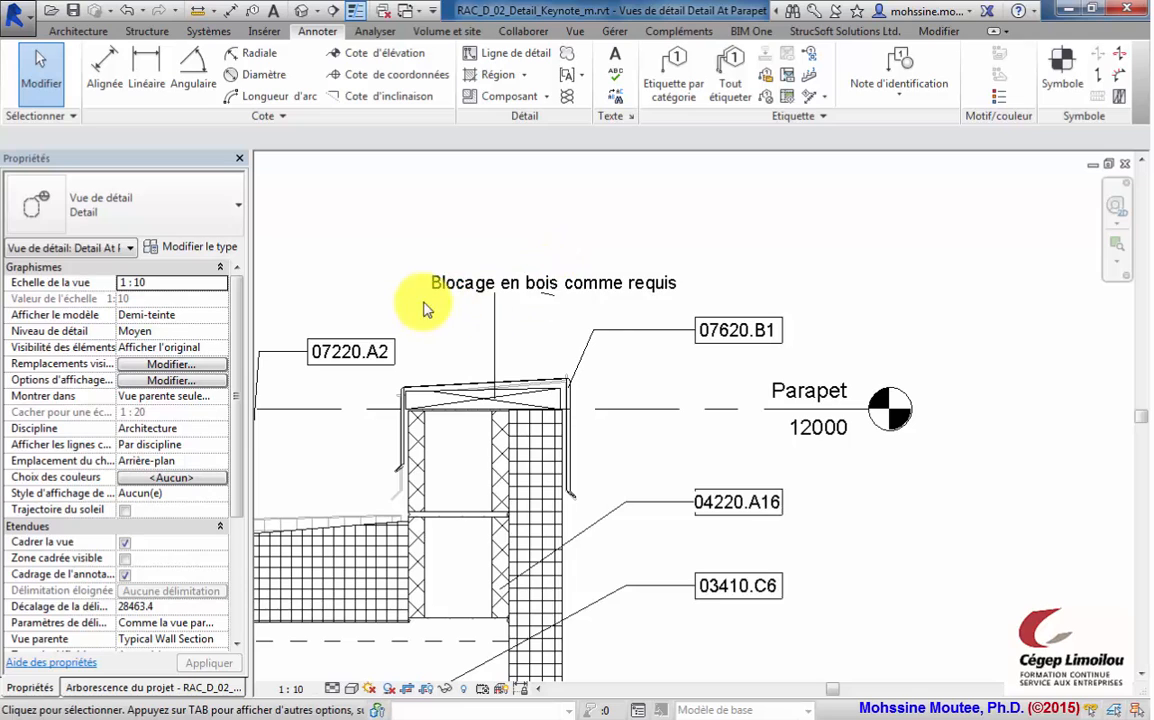
Step: Reposition the cant strip's text tag and its leader elbow so the leader meets the start of the text
{"action": "left_click", "coordinate": [573, 288]}
{"action": "left_click_drag", "start_coordinate": [549, 296], "coordinate": [419, 268]}
{"action": "left_click", "coordinate": [523, 309]}
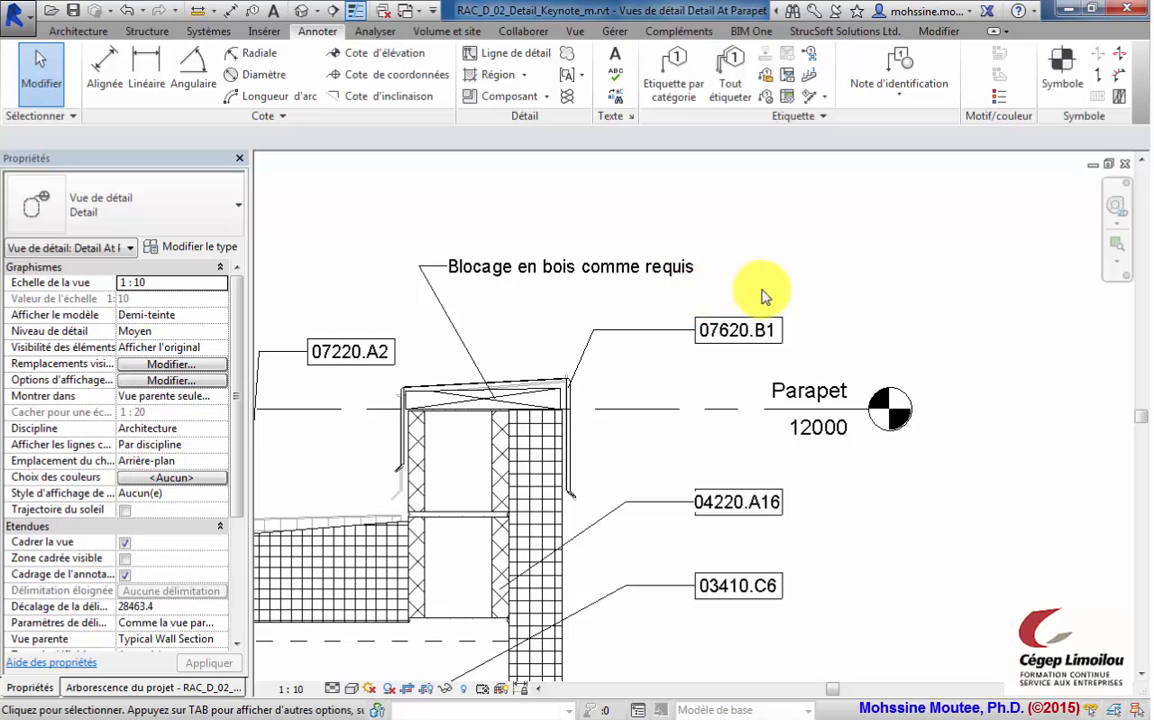
Step: Select all instances of the remaining Keynote Number - Boxed tags and change them to the Keynote Text type
{"action": "scroll", "coordinate": [783, 322], "scroll_direction": "down", "scroll_amount": 1}
{"action": "middle_click_drag", "start_coordinate": [757, 433], "coordinate": [788, 323]}
{"action": "left_click", "coordinate": [676, 217]}
{"action": "right_click", "coordinate": [873, 215]}
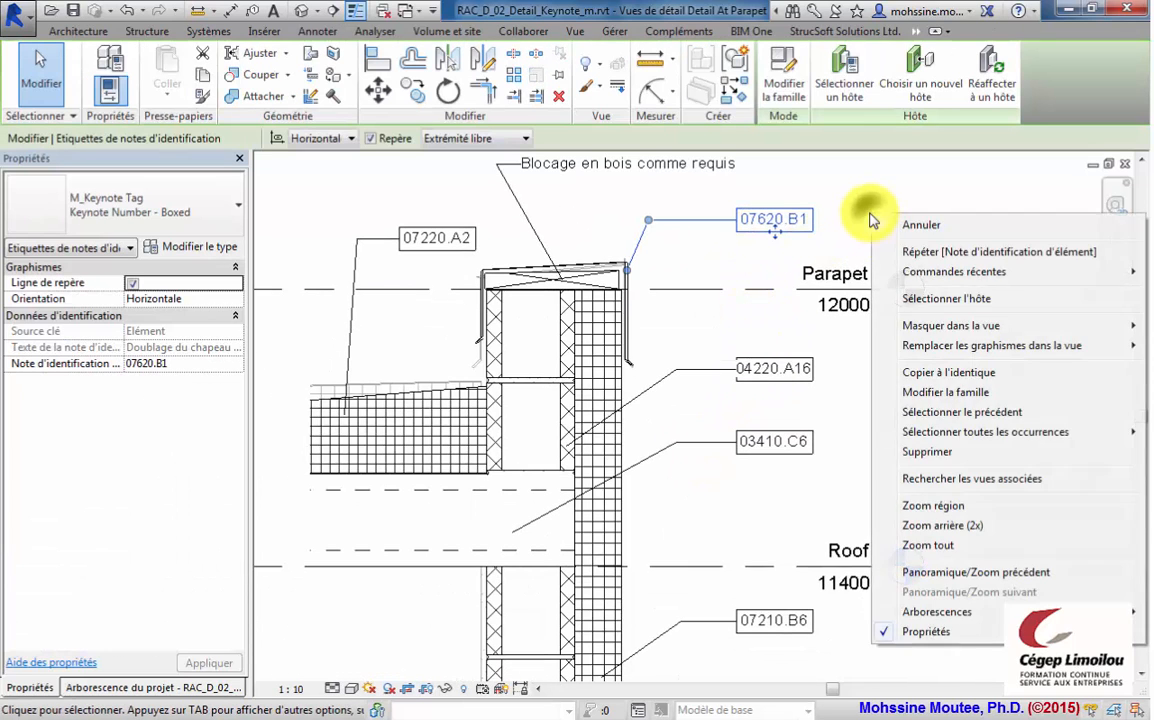
{"action": "mouse_move", "coordinate": [922, 432]}
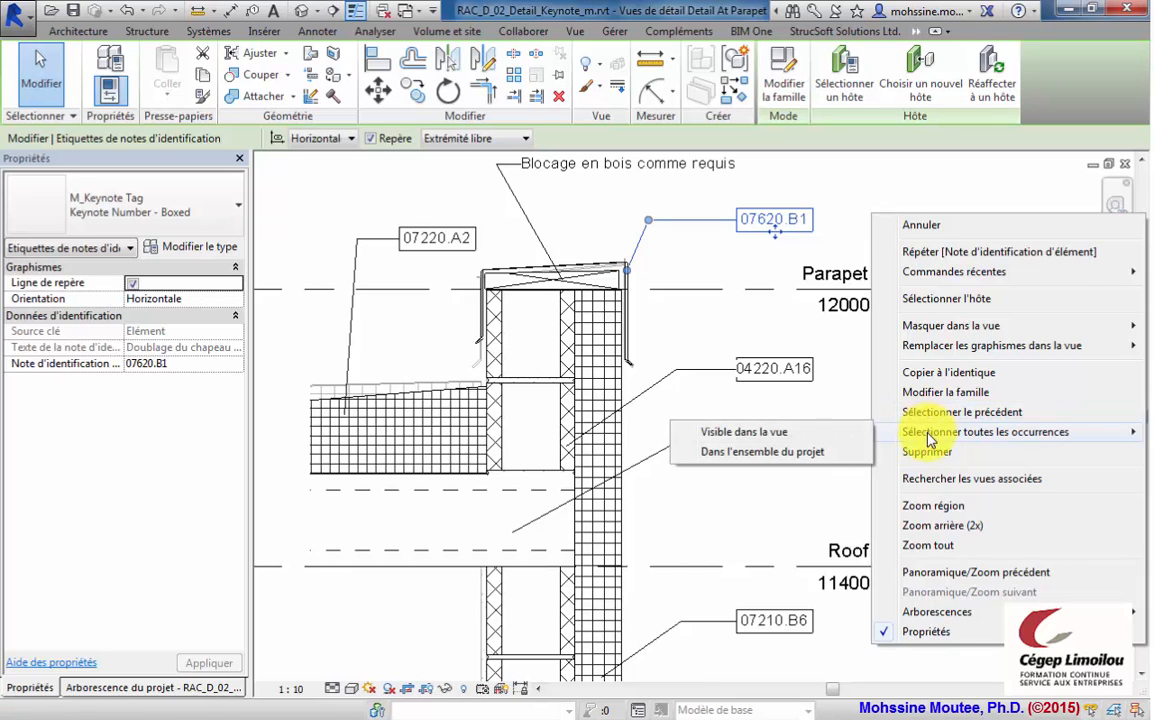
{"action": "left_click", "coordinate": [785, 442]}
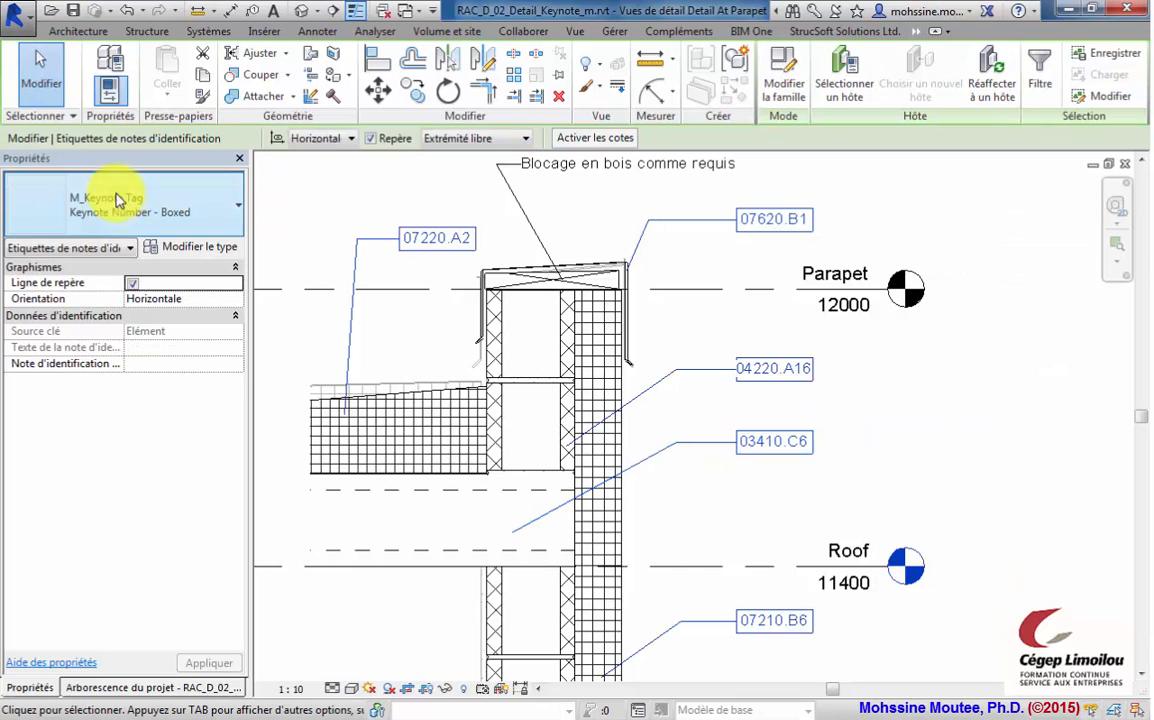
{"action": "left_click", "coordinate": [138, 210]}
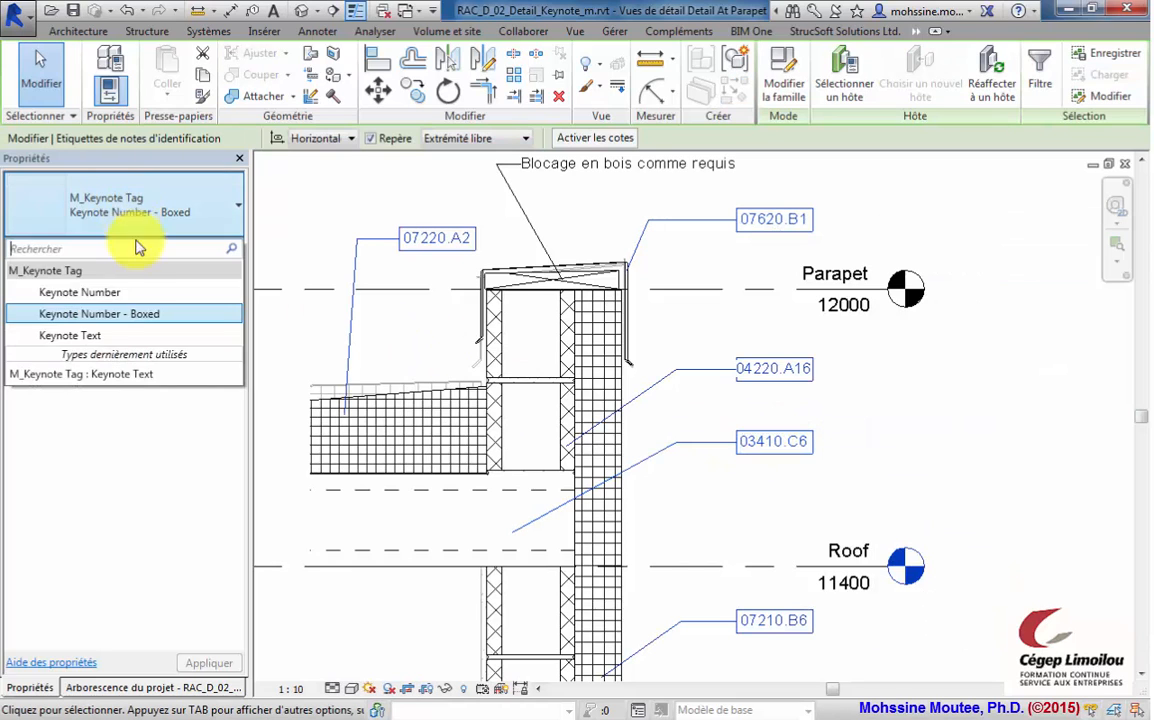
{"action": "left_click", "coordinate": [93, 336]}
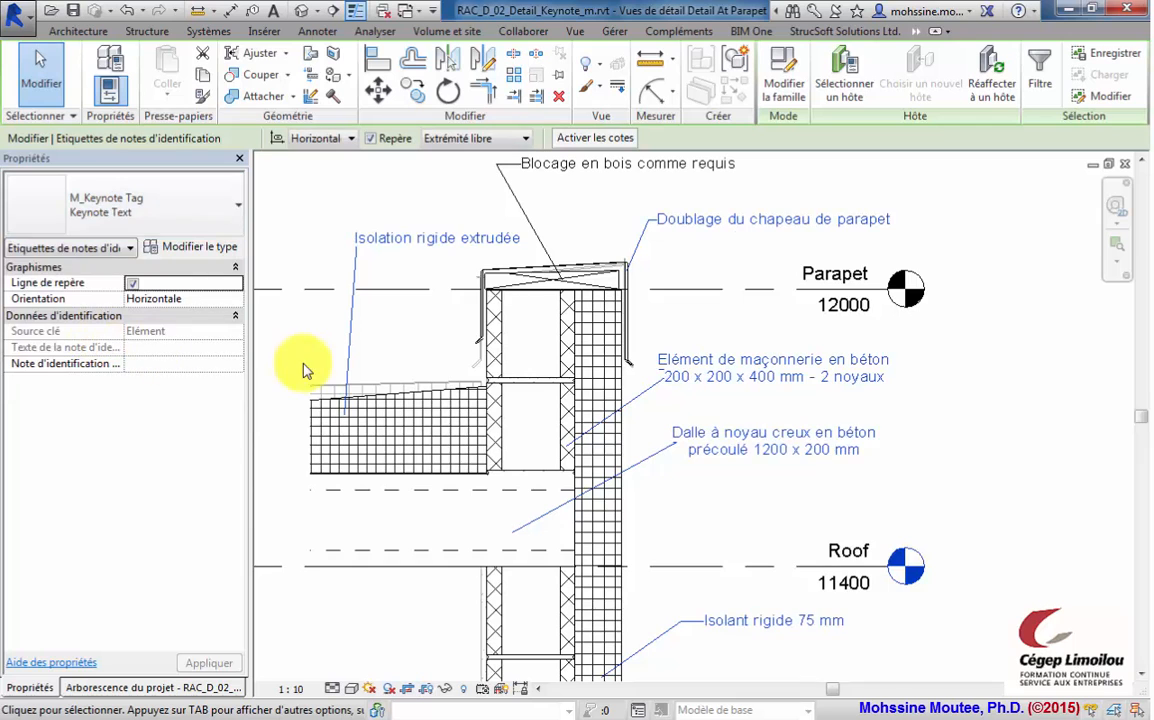
Step: Move the concrete block's text tag farther from the wall and adjust its leader elbow clear of the text
{"action": "left_click", "coordinate": [724, 381]}
{"action": "left_click", "coordinate": [947, 418]}
{"action": "left_click", "coordinate": [678, 380]}
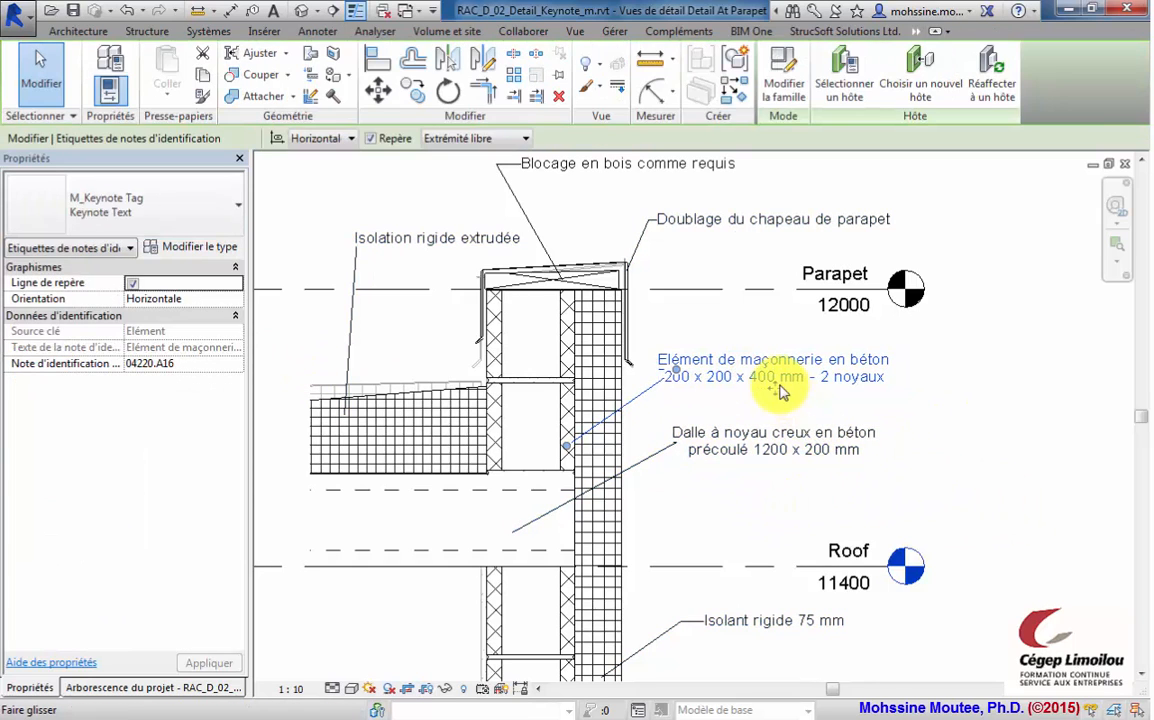
{"action": "left_click_drag", "start_coordinate": [778, 395], "coordinate": [823, 397]}
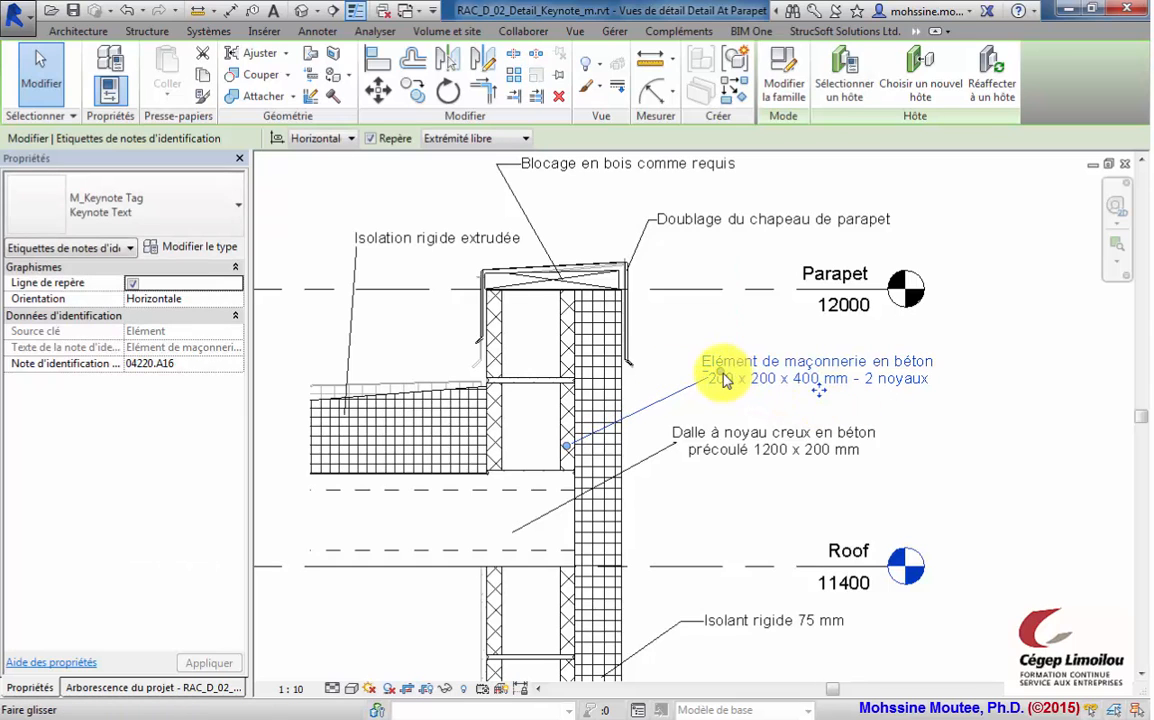
{"action": "left_click_drag", "start_coordinate": [729, 381], "coordinate": [688, 372]}
{"action": "left_click", "coordinate": [820, 417]}
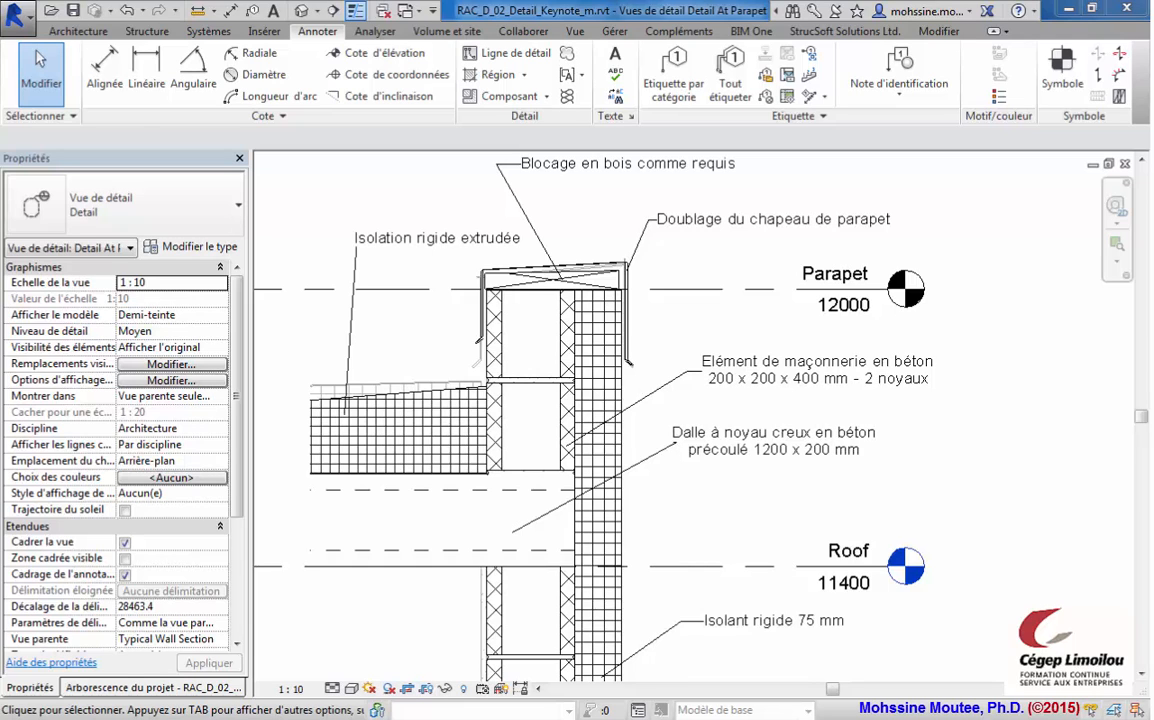
{"action": "scroll", "coordinate": [734, 327], "scroll_direction": "down", "scroll_amount": 4}
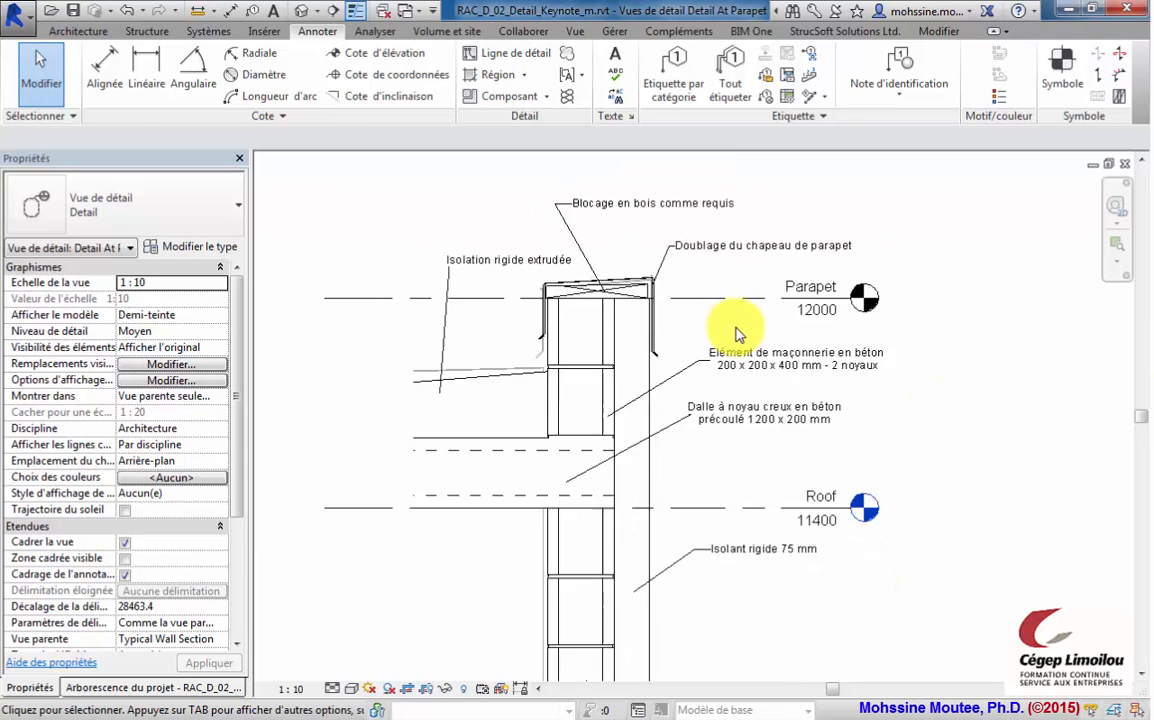